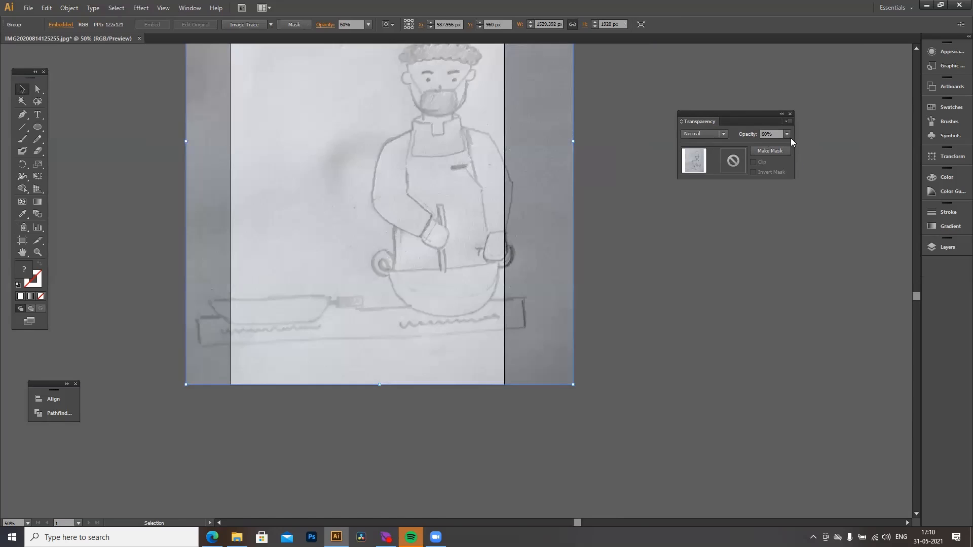
- Set the sketch image's opacity to 70% and lock it as a tracing reference
{"action": "left_click", "coordinate": [787, 217]}
{"action": "left_click", "coordinate": [631, 102]}
{"action": "left_click", "coordinate": [436, 173]}
{"action": "left_click", "coordinate": [70, 9]}
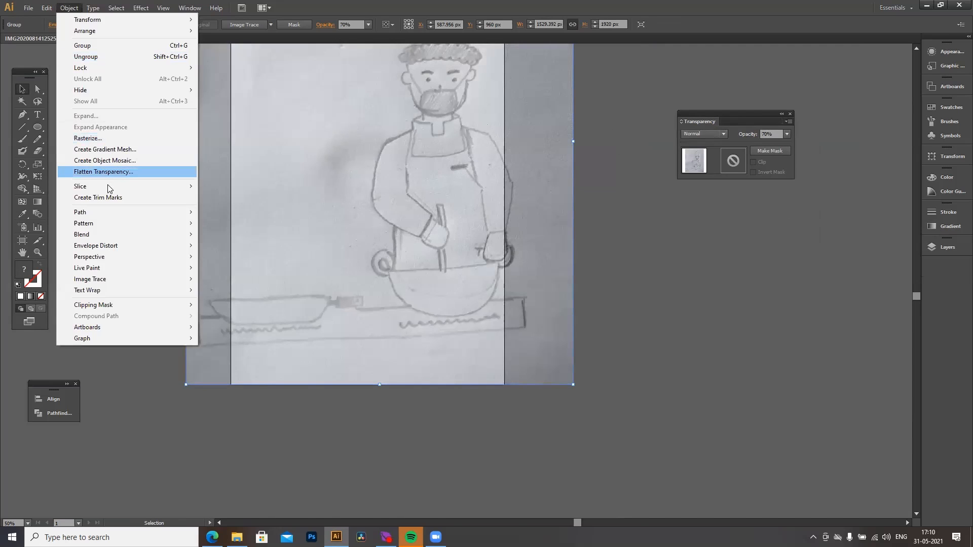
{"action": "mouse_move", "coordinate": [113, 73]}
{"action": "left_click", "coordinate": [224, 68]}
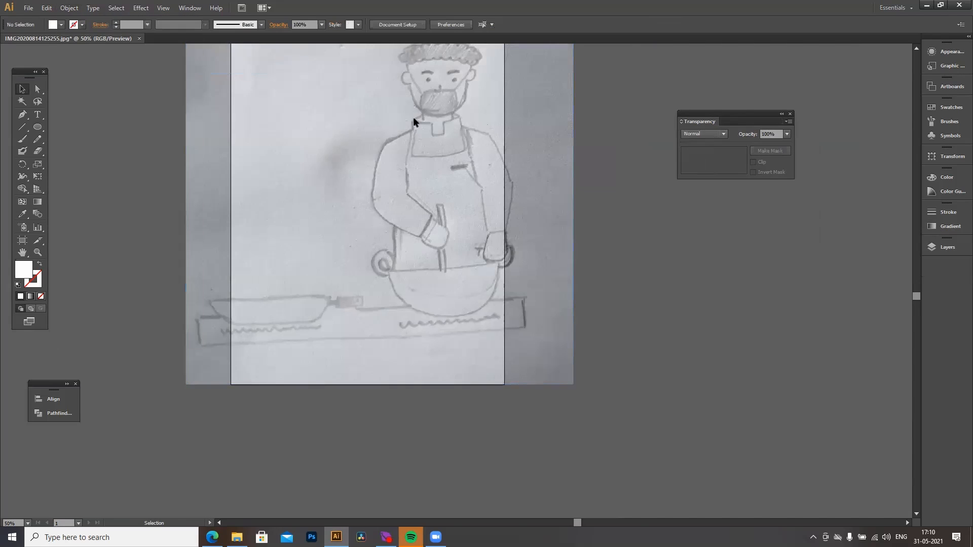
- Trace the scalloped outline of the chef's curly hair with the Pen tool
{"action": "scroll", "coordinate": [414, 122], "scroll_direction": "up", "scroll_amount": 3}
{"action": "scroll", "coordinate": [417, 151], "scroll_direction": "up", "scroll_amount": 4, "text": "alt"}
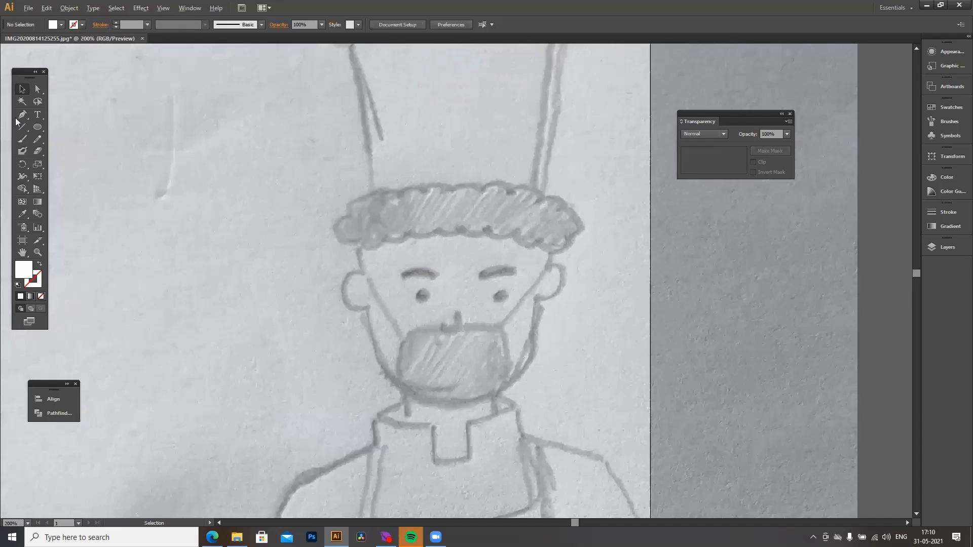
{"action": "left_click", "coordinate": [20, 116]}
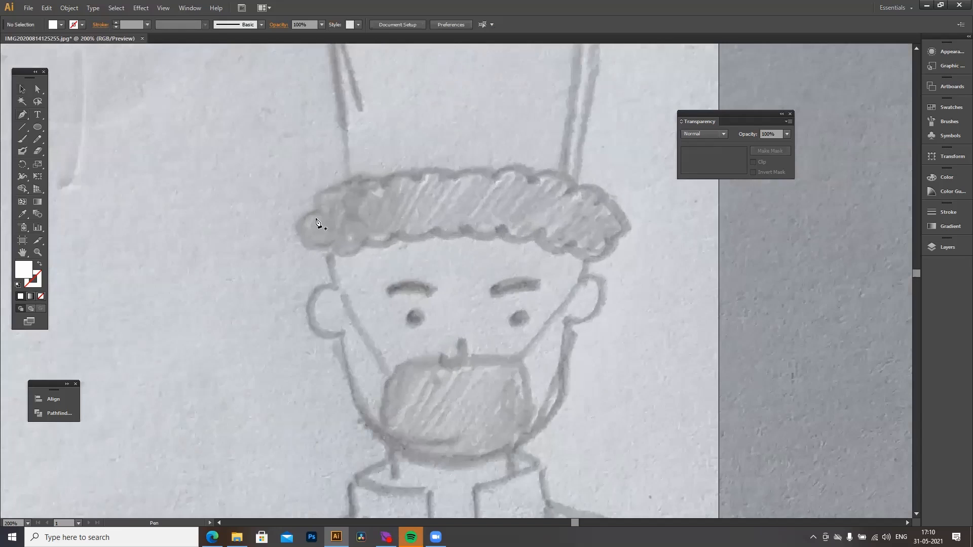
{"action": "left_click", "coordinate": [316, 213]}
{"action": "left_click_drag", "start_coordinate": [348, 188], "coordinate": [388, 190]}
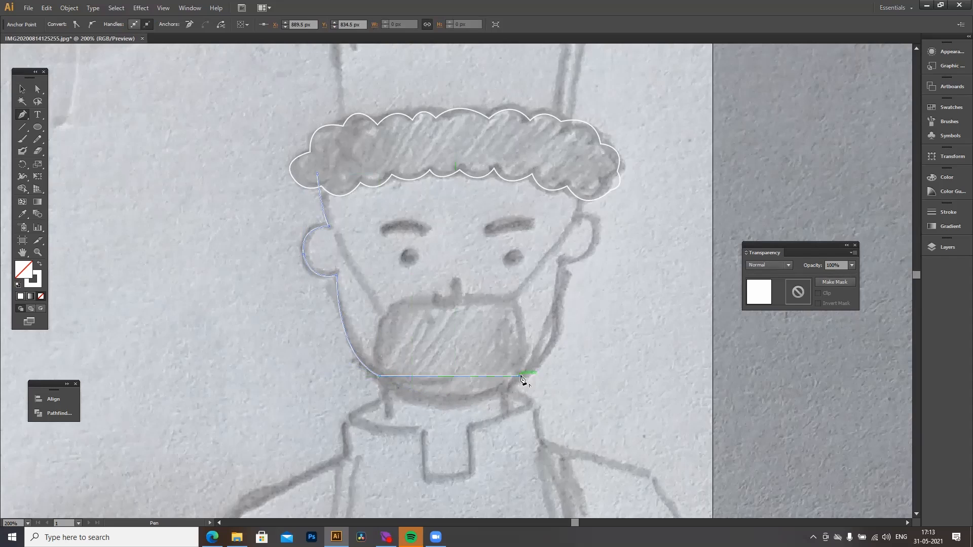
- Complete the face outline with both ears and the jaw, closing it with a peaked edge inside the hair
{"action": "left_click", "coordinate": [470, 137]}
{"action": "key", "text": "v"}
{"action": "left_click", "coordinate": [281, 351]}
- Trace the tapered body of the chef's hat above the hair as a closed path
{"action": "scroll", "coordinate": [444, 361], "scroll_direction": "down", "scroll_amount": 2}
{"action": "scroll", "coordinate": [449, 336], "scroll_direction": "up", "scroll_amount": 5}
{"action": "key", "text": "p"}
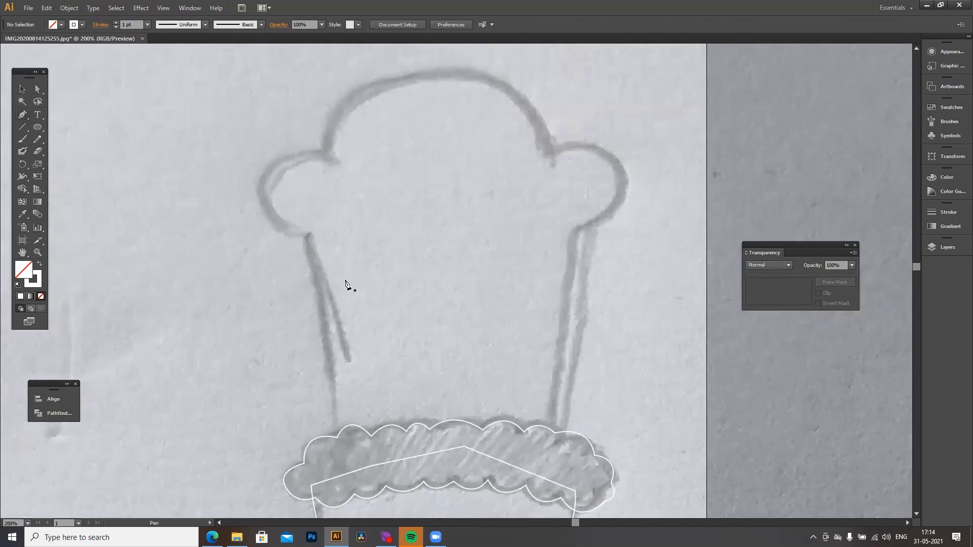
{"action": "left_click", "coordinate": [309, 237]}
{"action": "left_click", "coordinate": [342, 451]}
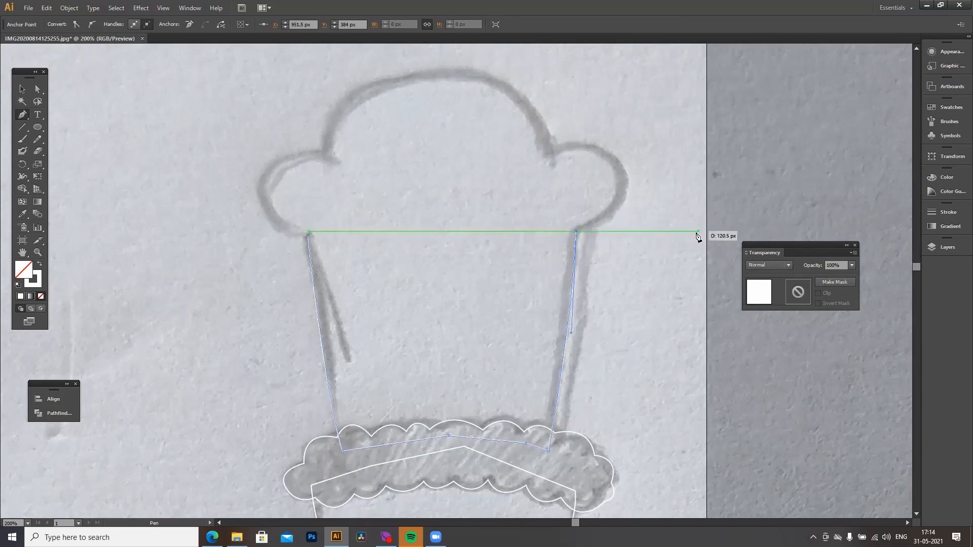
{"action": "left_click", "coordinate": [698, 234], "text": "ctrl"}
{"action": "left_click", "coordinate": [308, 238]}
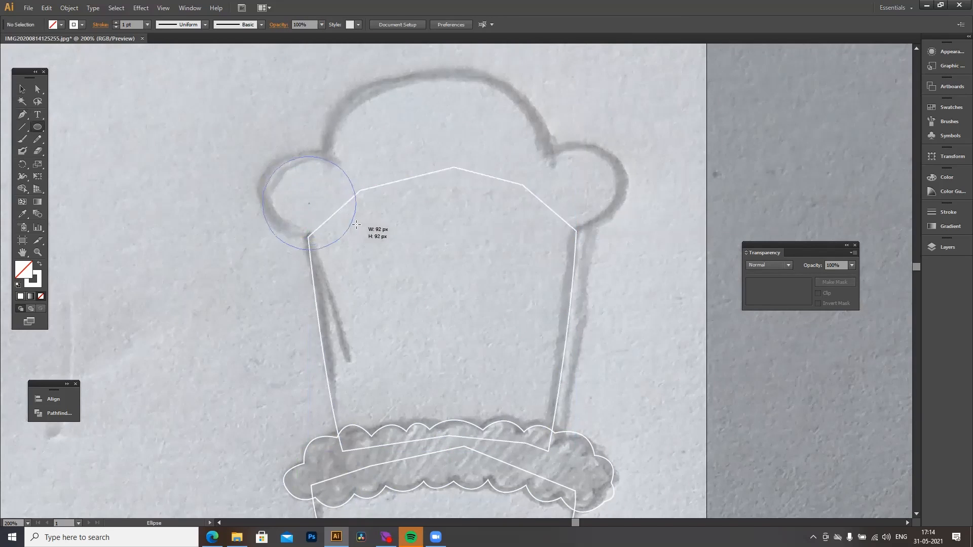
- Build the hat's puffy top from three circles, the first about 94 px wide, and merge them with the hat body
{"action": "left_click_drag", "start_coordinate": [356, 224], "coordinate": [415, 163]}
{"action": "left_click", "coordinate": [22, 89]}
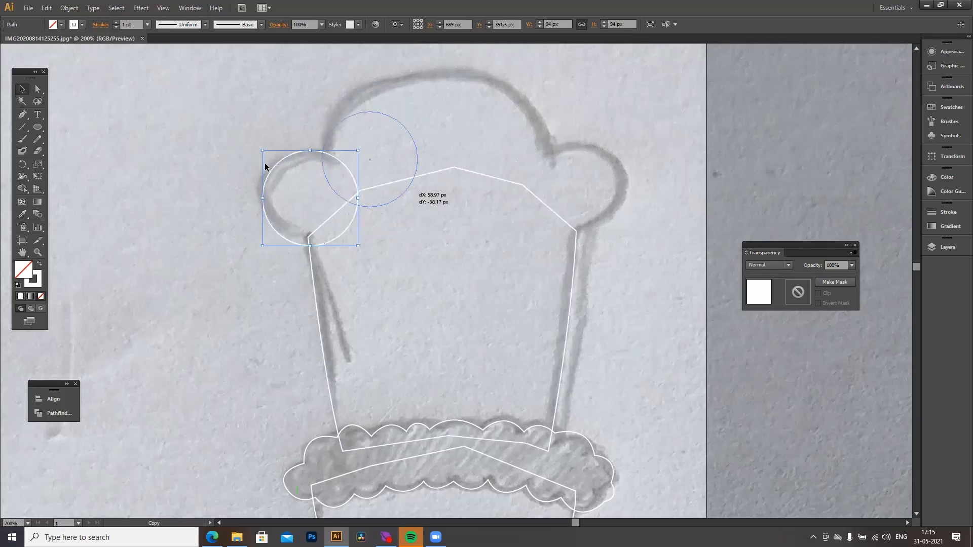
{"action": "left_click_drag", "start_coordinate": [292, 153], "coordinate": [563, 152]}
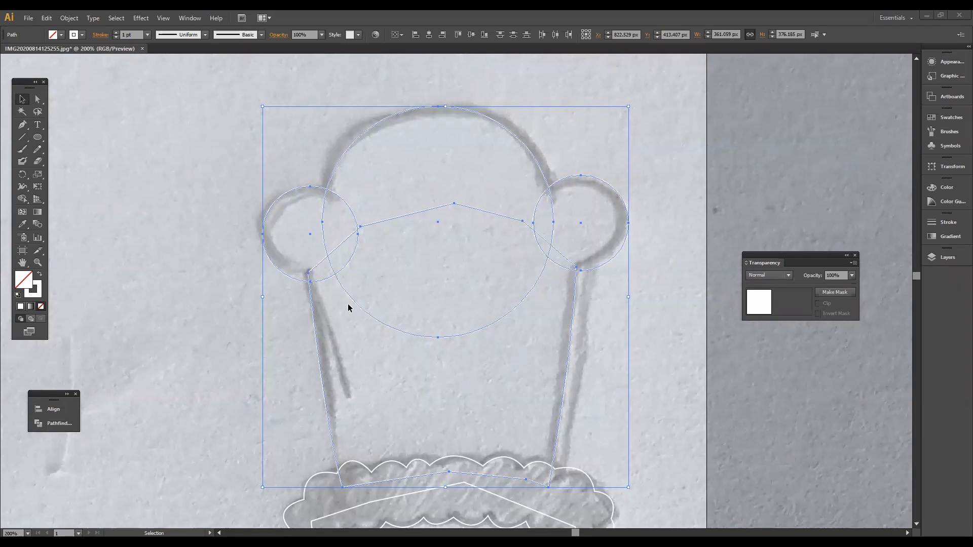
{"action": "left_click_drag", "start_coordinate": [267, 214], "coordinate": [562, 192]}
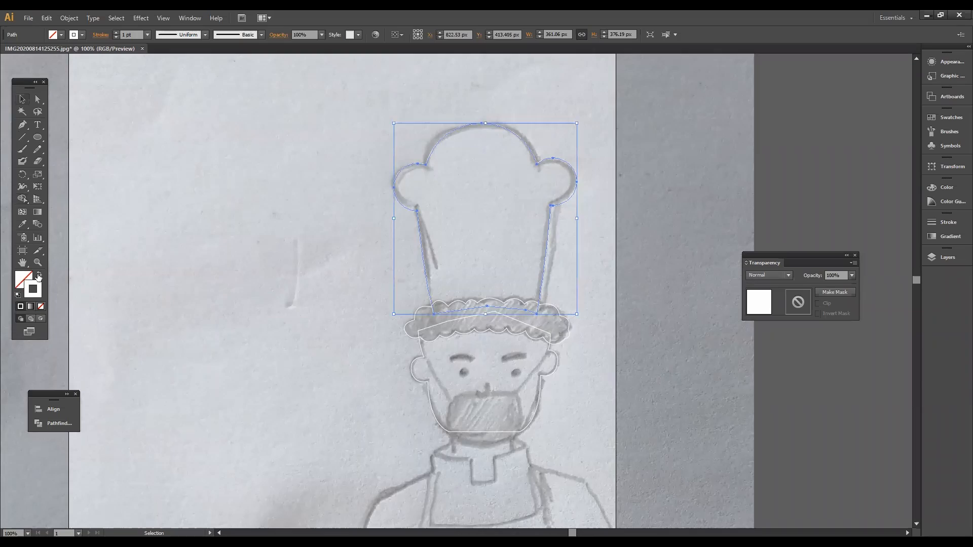
- Fill the chef's hat with pale blue and the curly hair with dark brown
{"action": "left_click", "coordinate": [496, 319]}
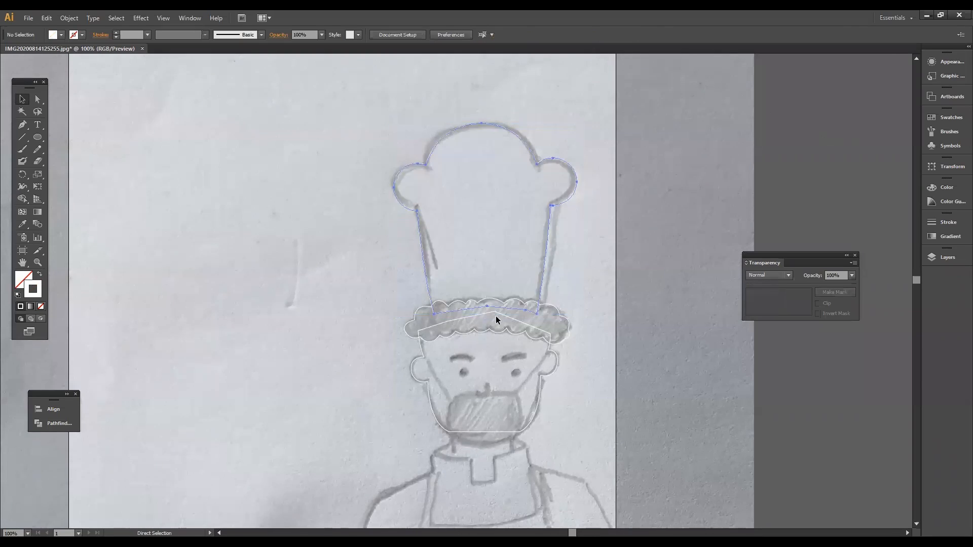
{"action": "key", "text": "ctrl+a"}
{"action": "scroll", "coordinate": [482, 394], "scroll_direction": "up", "scroll_amount": 1}
{"action": "left_click", "coordinate": [2, 106]}
{"action": "scroll", "coordinate": [457, 355], "scroll_direction": "up", "scroll_amount": 1}
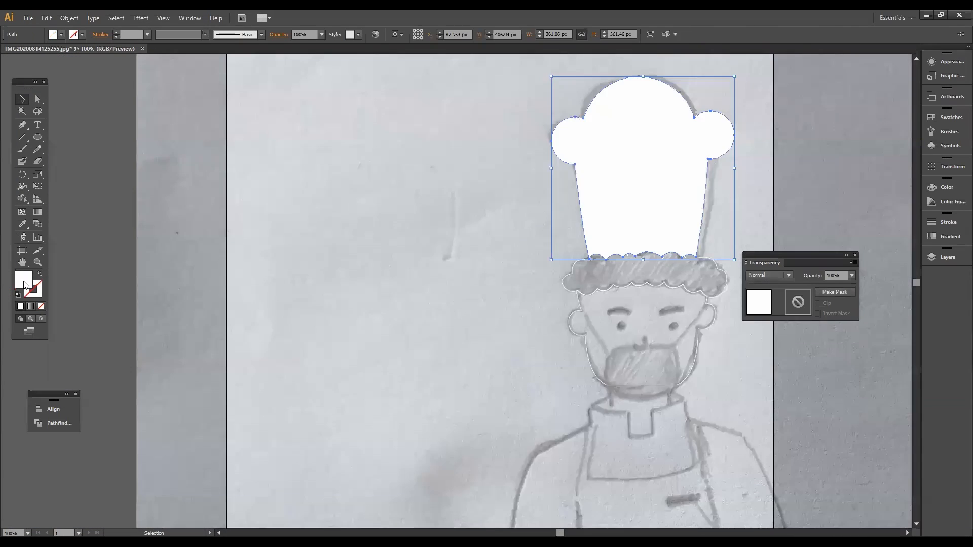
{"action": "double_click", "coordinate": [24, 279]}
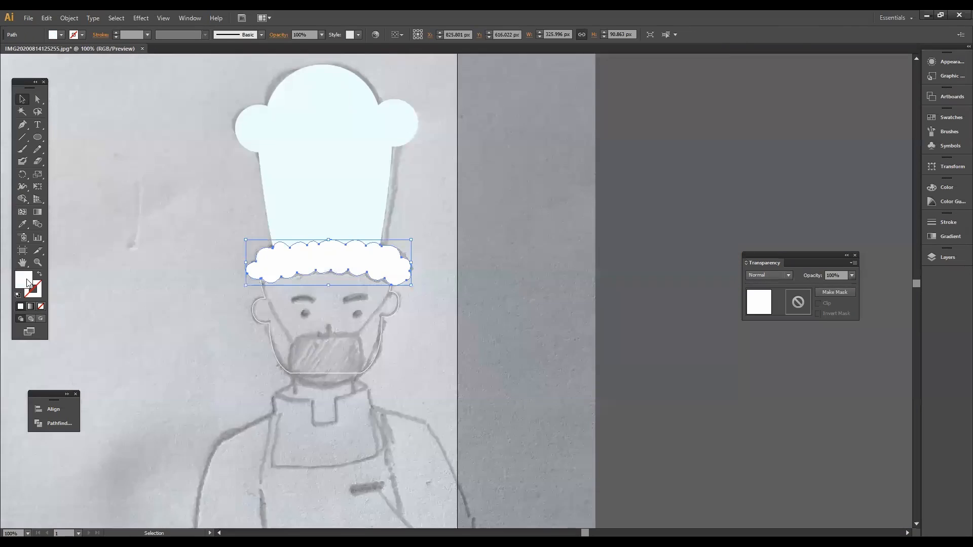
{"action": "double_click", "coordinate": [23, 279]}
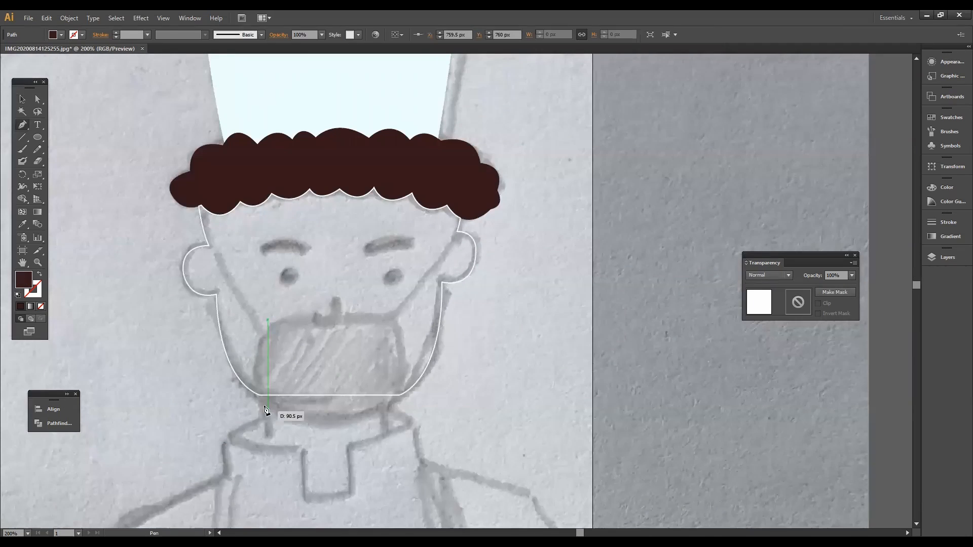
{"action": "left_click_drag", "start_coordinate": [264, 407], "coordinate": [293, 453]}
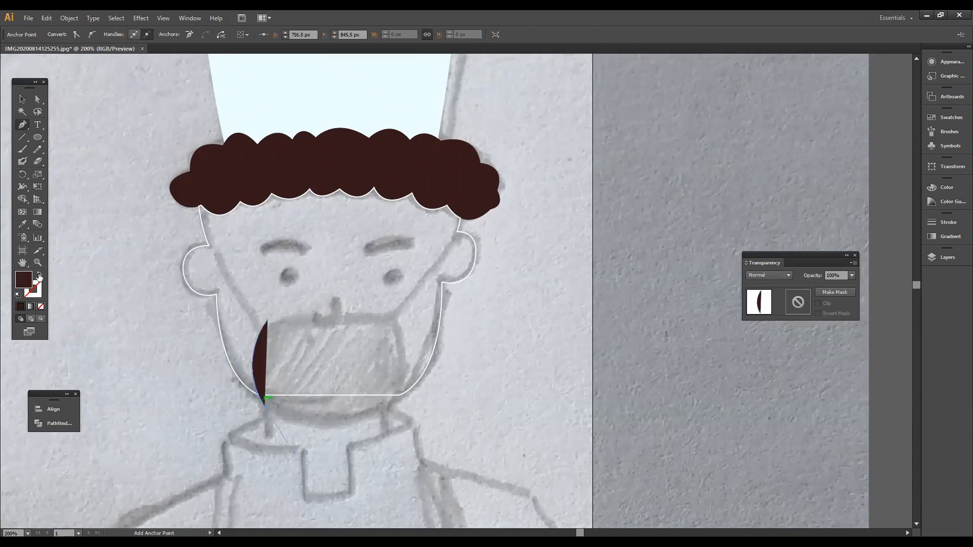
{"action": "key", "text": "shift+x"}
{"action": "left_click", "coordinate": [395, 321]}
{"action": "left_click_drag", "start_coordinate": [267, 319], "coordinate": [183, 340]}
- Trace the curved face mask over the mouth area, filled with the hat's pale blue
{"action": "left_click", "coordinate": [22, 224]}
{"action": "left_click", "coordinate": [264, 107]}
{"action": "left_click", "coordinate": [22, 100]}
{"action": "key", "text": "ctrl+3"}
{"action": "left_click", "coordinate": [21, 125]}
{"action": "left_click", "coordinate": [264, 318]}
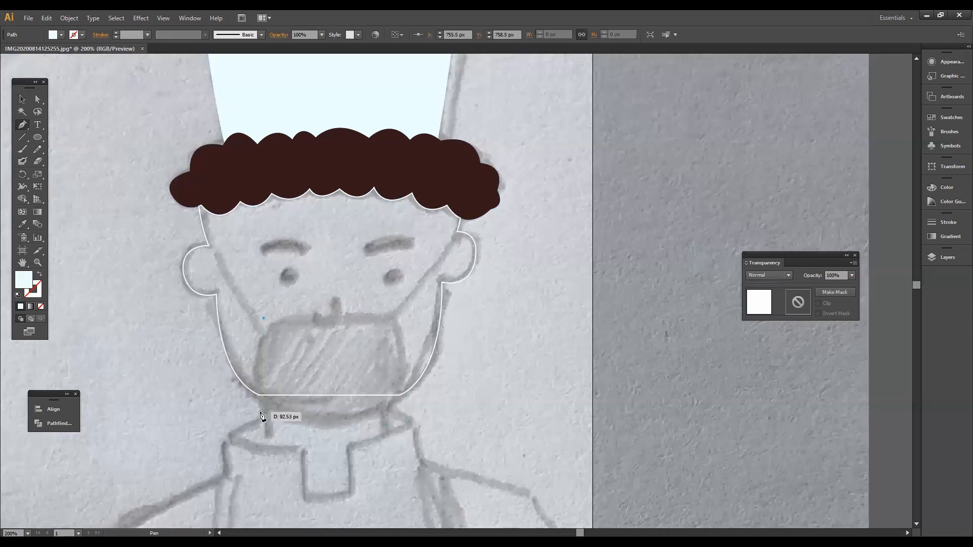
{"action": "left_click_drag", "start_coordinate": [260, 411], "coordinate": [286, 459]}
{"action": "left_click_drag", "start_coordinate": [459, 390], "coordinate": [472, 384]}
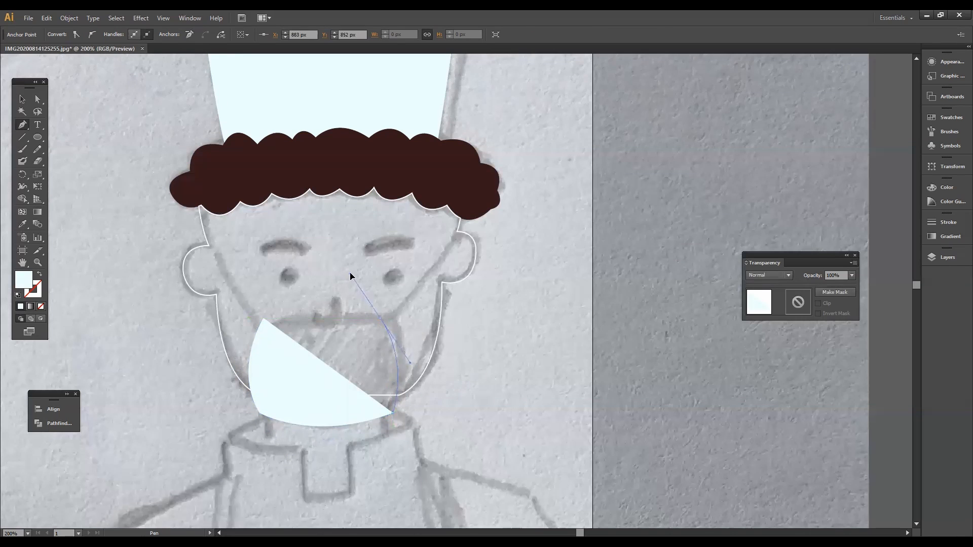
{"action": "left_click", "coordinate": [381, 318]}
{"action": "left_click_drag", "start_coordinate": [264, 319], "coordinate": [232, 327]}
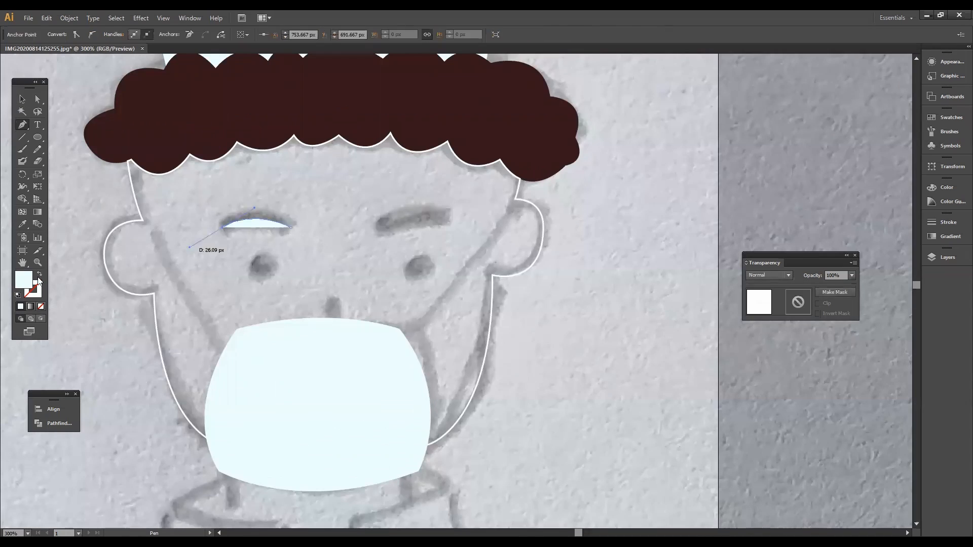
- Draw an arched eyebrow above the left eye and place a reflected copy above the right eye
{"action": "left_click", "coordinate": [265, 223]}
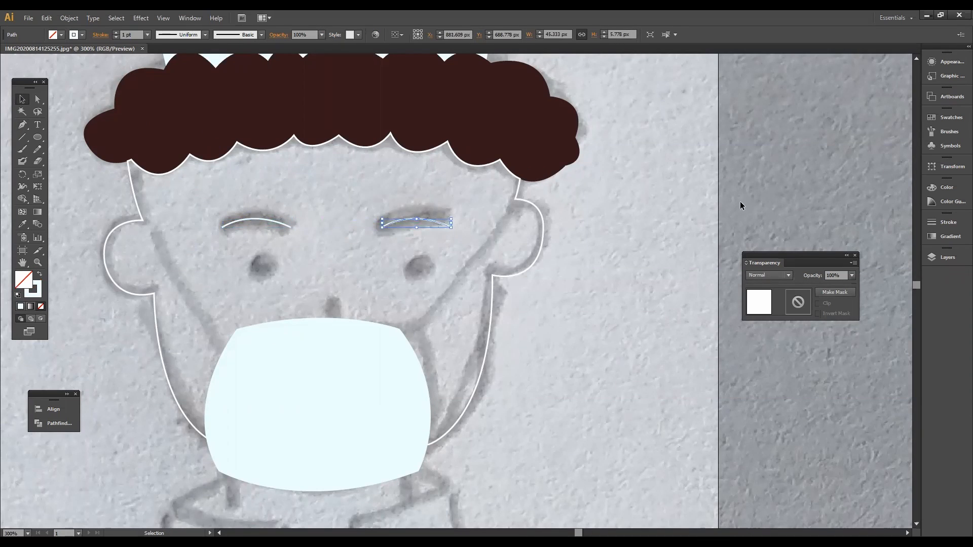
{"action": "right_click", "coordinate": [429, 220]}
{"action": "mouse_move", "coordinate": [486, 354]}
{"action": "left_click", "coordinate": [582, 395]}
{"action": "left_click", "coordinate": [589, 311]}
- Thicken both eyebrow strokes and give them a width profile tapered at both ends
{"action": "left_click", "coordinate": [99, 35]}
{"action": "left_click", "coordinate": [232, 231]}
{"action": "left_click_drag", "start_coordinate": [232, 231], "coordinate": [406, 215]}
{"action": "left_click", "coordinate": [100, 34]}
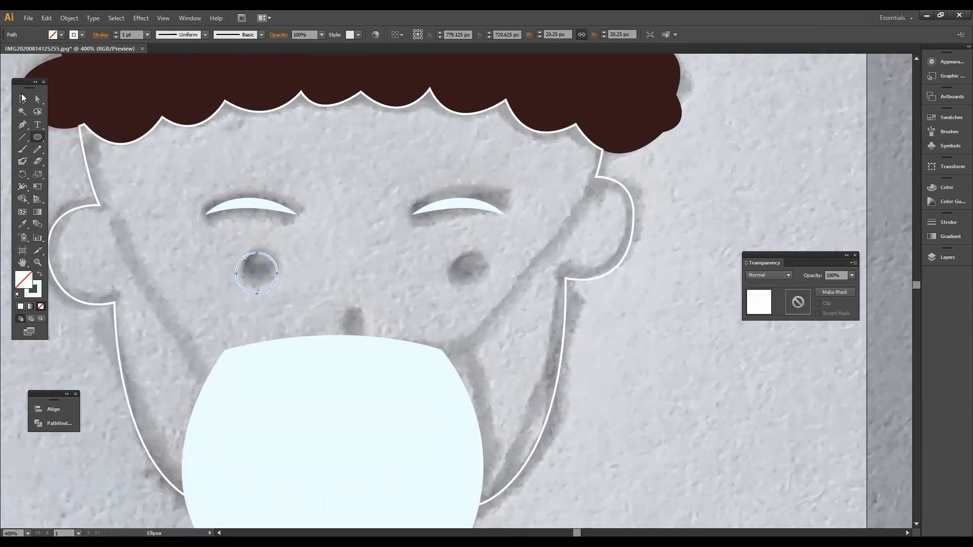
- Place two round eyes about 20 px wide, filled with the hair's dark brown
{"action": "left_click_drag", "start_coordinate": [263, 271], "coordinate": [482, 281]}
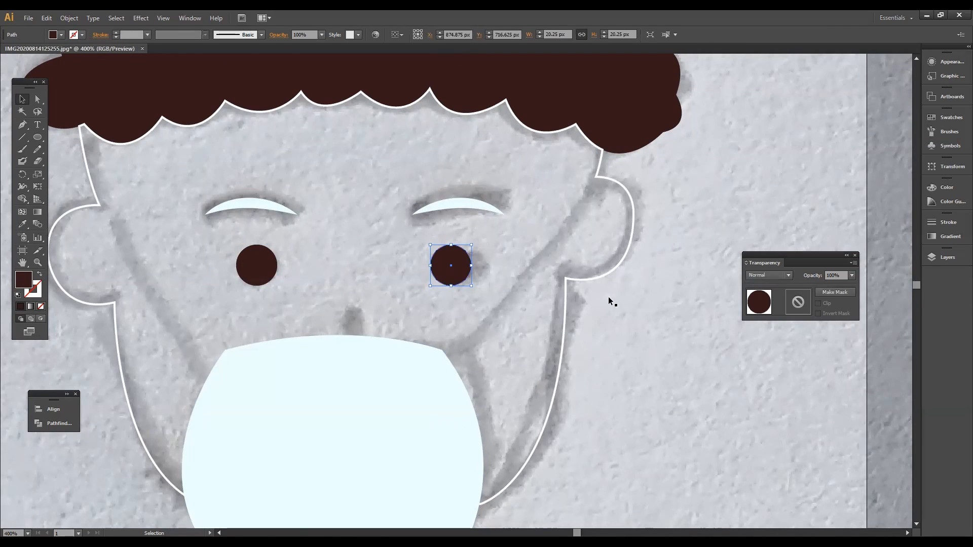
{"action": "scroll", "coordinate": [538, 330], "scroll_direction": "down", "scroll_amount": 2}
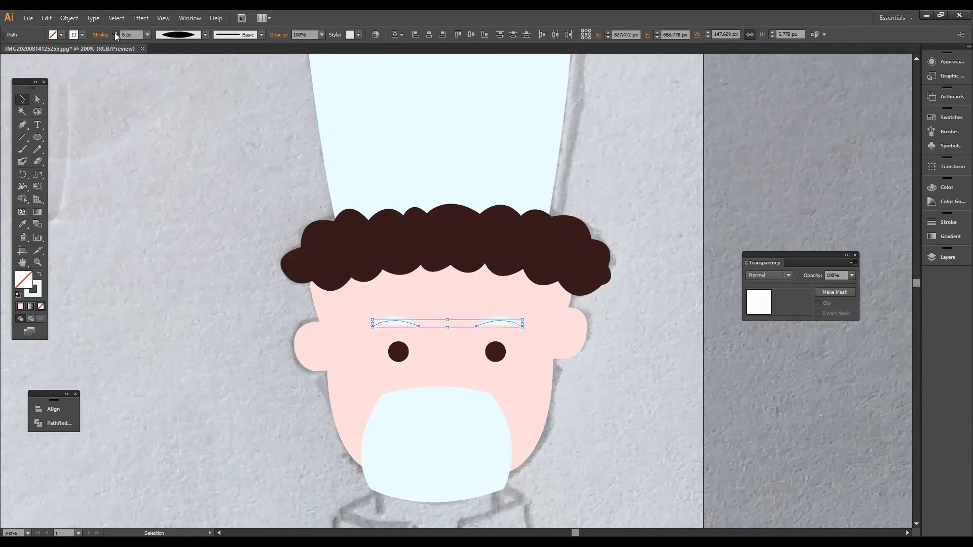
- Expand both eyebrow strokes into filled shapes
{"action": "left_click", "coordinate": [510, 323], "text": "shift"}
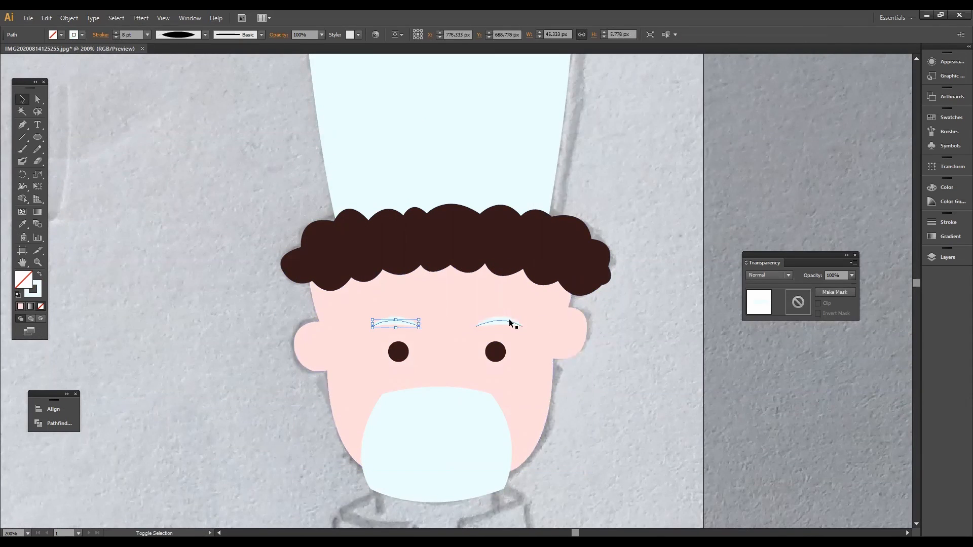
{"action": "left_click", "coordinate": [69, 18]}
{"action": "left_click", "coordinate": [101, 132]}
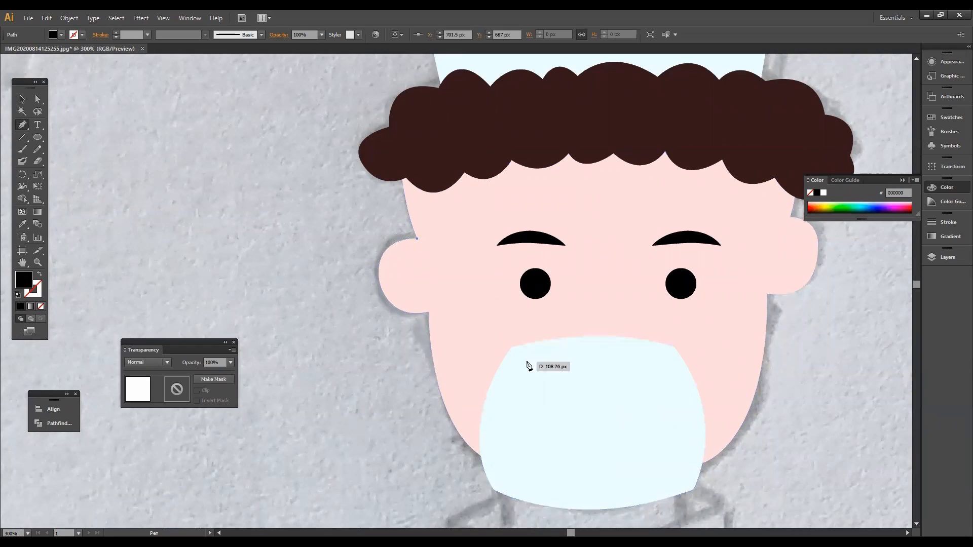
- Draw a straight strap from the mask's upper left corner to the left ear with a 6 pt black stroke
{"action": "left_click_drag", "start_coordinate": [527, 363], "coordinate": [416, 239]}
{"action": "key", "text": "v"}
{"action": "left_click", "coordinate": [147, 34]}
{"action": "left_click", "coordinate": [131, 127]}
{"action": "left_click", "coordinate": [315, 193]}
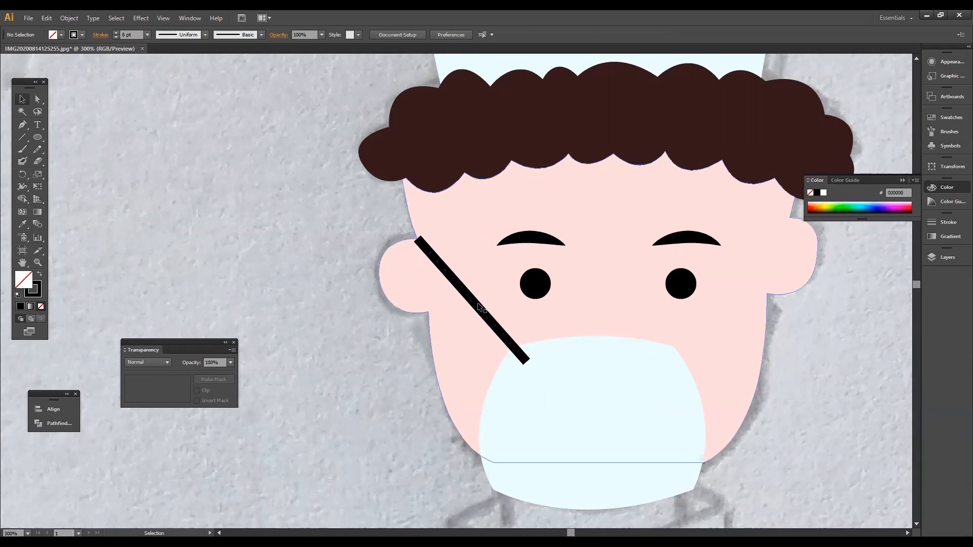
- Apply Width Profile 4 to the upper left strap and flip it so the thin end meets the ear
{"action": "left_click", "coordinate": [424, 244]}
{"action": "left_click", "coordinate": [205, 34]}
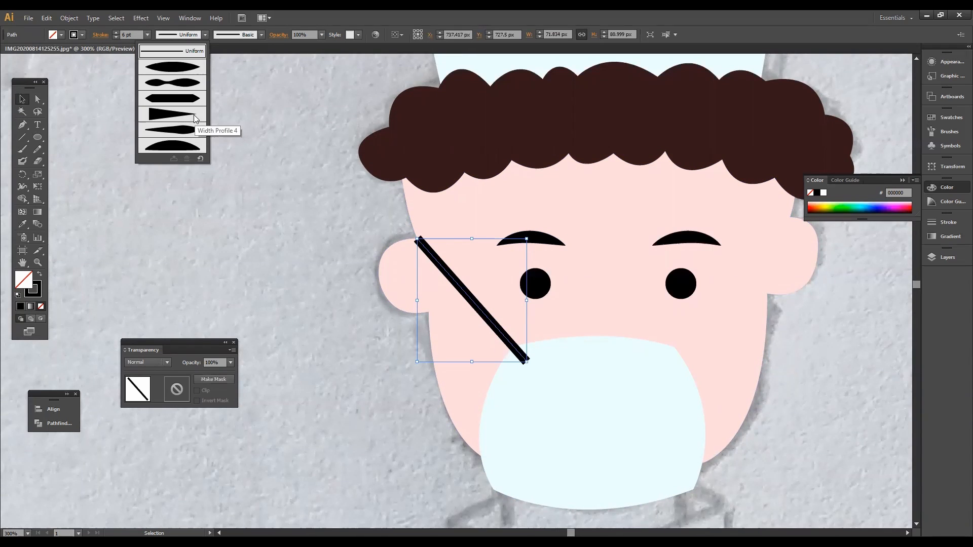
{"action": "left_click", "coordinate": [154, 116]}
{"action": "left_click", "coordinate": [100, 34]}
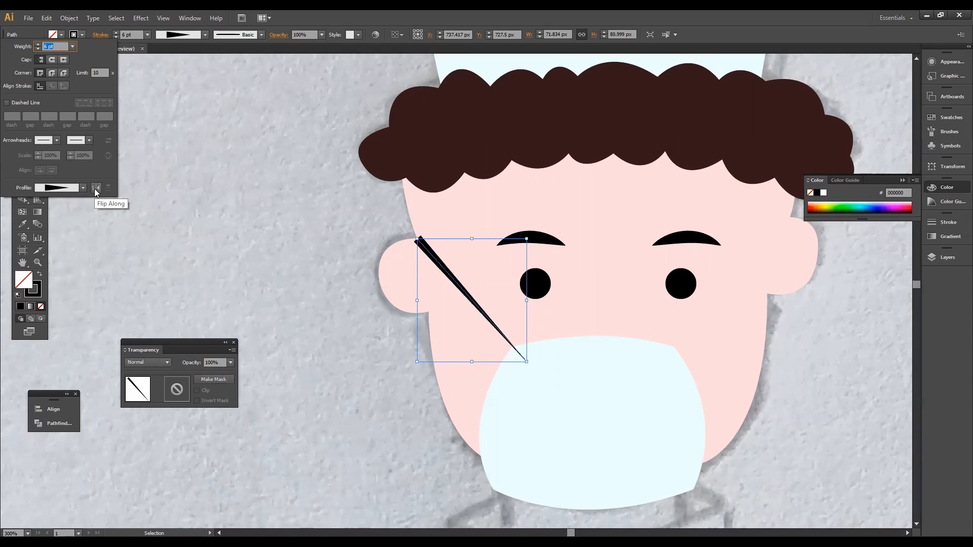
{"action": "left_click", "coordinate": [96, 188]}
{"action": "left_click", "coordinate": [304, 263]}
- Draw the upper right strap from ear to mask with the same stroke and flipped tapered profile
{"action": "left_click", "coordinate": [791, 219]}
{"action": "left_click", "coordinate": [657, 364]}
{"action": "key", "text": "i"}
{"action": "left_click", "coordinate": [154, 116]}
{"action": "left_click", "coordinate": [100, 34]}
{"action": "left_click", "coordinate": [96, 188]}
{"action": "left_click", "coordinate": [222, 224]}
{"action": "key", "text": "p"}
{"action": "left_click", "coordinate": [429, 312]}
{"action": "left_click", "coordinate": [493, 490]}
{"action": "key", "text": "v"}
{"action": "key", "text": "Delete"}
- Raise the two lower corner points of the face mask slightly
{"action": "scroll", "coordinate": [520, 378], "scroll_direction": "down", "scroll_amount": 3}
{"action": "key", "text": "a"}
{"action": "left_click", "coordinate": [493, 396]}
{"action": "left_click", "coordinate": [693, 396], "text": "shift"}
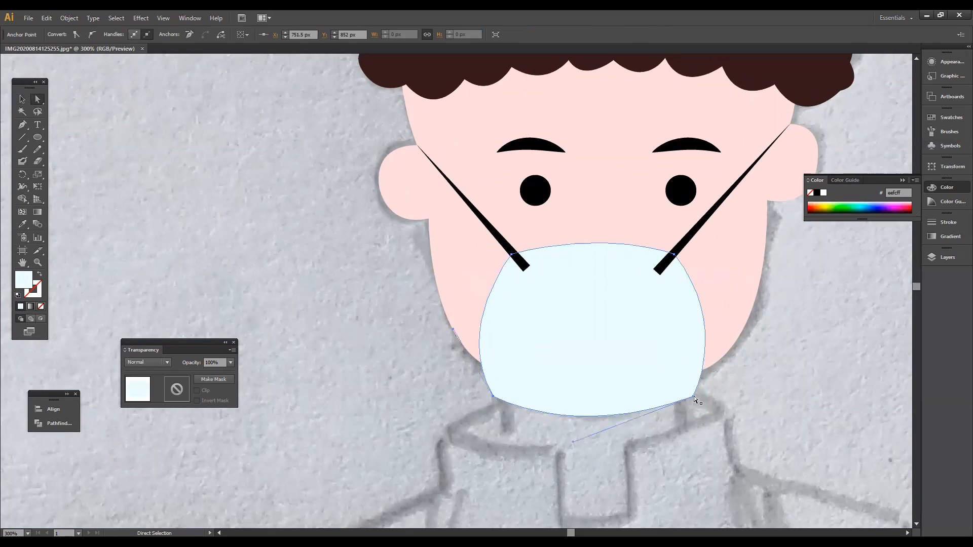
{"action": "left_click_drag", "start_coordinate": [694, 397], "coordinate": [694, 383]}
- Draw the two lower mask straps from beneath each ear to the mask's lower corners
{"action": "key", "text": "p"}
{"action": "left_click", "coordinate": [429, 218]}
{"action": "left_click", "coordinate": [496, 383]}
{"action": "left_click", "coordinate": [687, 379]}
{"action": "left_click", "coordinate": [767, 201]}
- Apply a width profile tapered at one end to both lower mask straps
{"action": "key", "text": "v"}
{"action": "left_click", "coordinate": [449, 265]}
{"action": "left_click", "coordinate": [730, 283], "text": "shift"}
{"action": "left_click", "coordinate": [101, 34]}
{"action": "left_click", "coordinate": [83, 187]}
{"action": "left_click", "coordinate": [55, 270]}
- Flip the lower left strap's width profile and nudge its mask end slightly inward
{"action": "left_click", "coordinate": [456, 284]}
{"action": "left_click", "coordinate": [100, 35]}
{"action": "left_click", "coordinate": [96, 188]}
{"action": "key", "text": "a"}
{"action": "left_click_drag", "start_coordinate": [497, 383], "coordinate": [501, 382]}
- Check the face mask's fill colour value in the Color Picker
{"action": "left_click", "coordinate": [640, 295]}
{"action": "key", "text": "ctrl+minus"}
{"action": "double_click", "coordinate": [23, 281]}
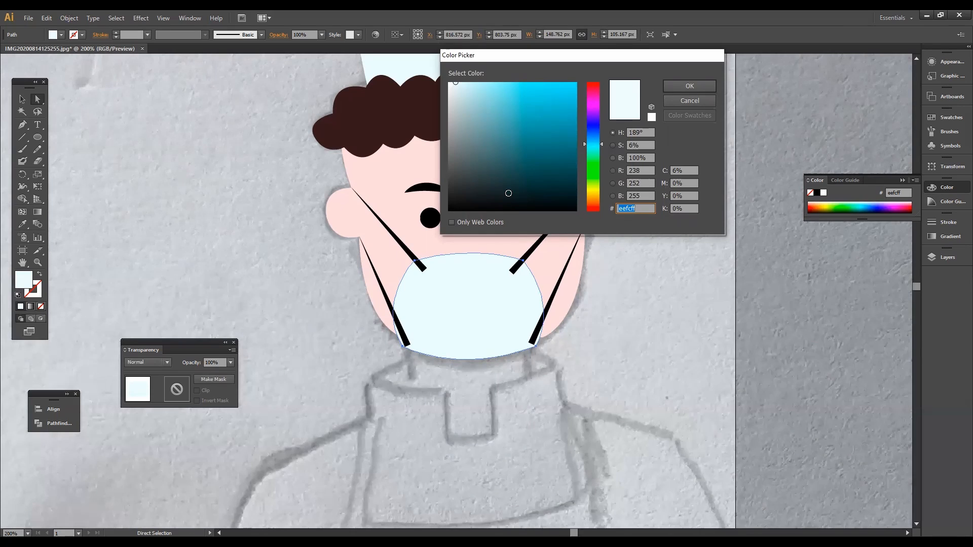
{"action": "key", "text": "Return"}
- Select all four mask straps and expand them into filled shapes
{"action": "left_click", "coordinate": [395, 237]}
{"action": "left_click", "coordinate": [311, 244]}
{"action": "key", "text": "v"}
{"action": "left_click", "coordinate": [394, 236]}
{"action": "left_click", "coordinate": [544, 235], "text": "shift"}
{"action": "left_click", "coordinate": [559, 281], "text": "shift"}
{"action": "left_click", "coordinate": [388, 300], "text": "shift"}
{"action": "left_click", "coordinate": [111, 153]}
- Reposition the face mask's two lower corner points outward around the strap ends
{"action": "left_click", "coordinate": [427, 307]}
{"action": "left_click", "coordinate": [38, 100]}
{"action": "scroll", "coordinate": [451, 346], "scroll_direction": "up", "scroll_amount": 3}
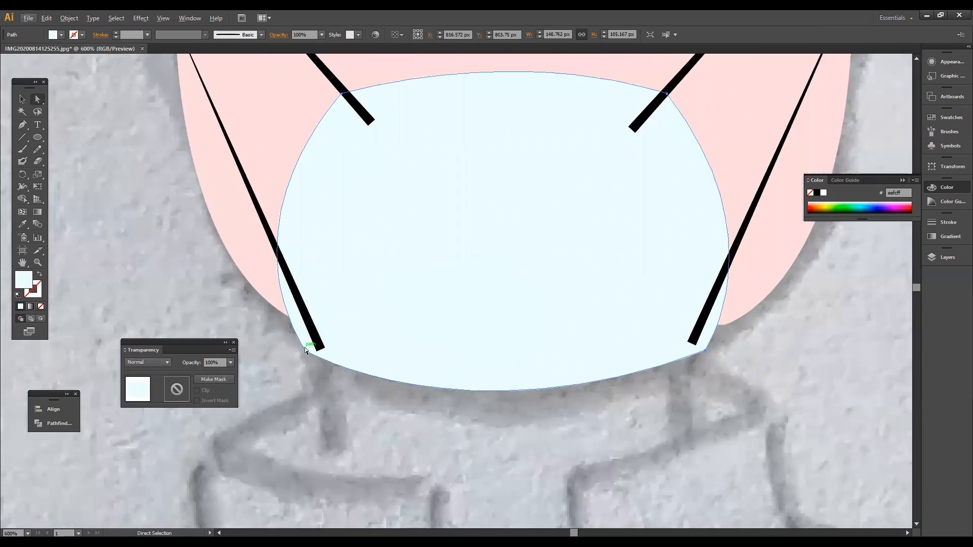
{"action": "left_click_drag", "start_coordinate": [308, 351], "coordinate": [296, 339]}
{"action": "scroll", "coordinate": [705, 355], "scroll_direction": "right", "scroll_amount": 2}
{"action": "left_click_drag", "start_coordinate": [644, 351], "coordinate": [657, 344]}
{"action": "left_click_drag", "start_coordinate": [259, 349], "coordinate": [259, 340]}
{"action": "left_click", "coordinate": [527, 406]}
- Fill the four mask straps with the pale blue sampled from the face mask
{"action": "key", "text": "v"}
{"action": "scroll", "coordinate": [457, 326], "scroll_direction": "down", "scroll_amount": 3}
{"action": "left_click_drag", "start_coordinate": [372, 217], "coordinate": [547, 294]}
{"action": "left_click", "coordinate": [451, 284], "text": "shift"}
{"action": "left_click", "coordinate": [23, 224]}
{"action": "left_click", "coordinate": [446, 289]}
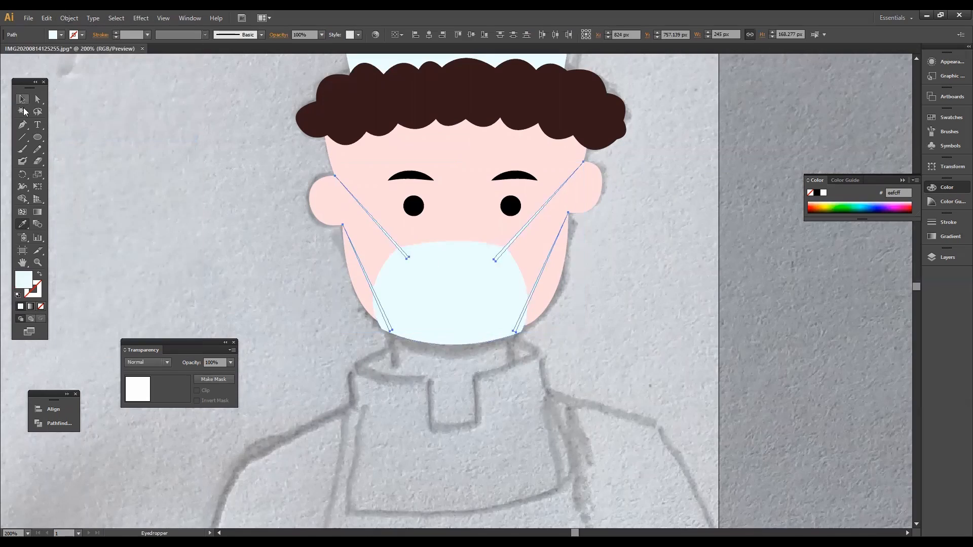
{"action": "left_click", "coordinate": [22, 99]}
{"action": "left_click", "coordinate": [167, 167]}
- Trace the notched collar, right shoulder and outer right arm down to the hand with the Pen tool
{"action": "scroll", "coordinate": [449, 291], "scroll_direction": "down", "scroll_amount": 4}
{"action": "scroll", "coordinate": [423, 380], "scroll_direction": "up", "scroll_amount": 2}
{"action": "key", "text": "p"}
{"action": "left_click", "coordinate": [432, 187]}
{"action": "left_click_drag", "start_coordinate": [469, 192], "coordinate": [482, 189]}
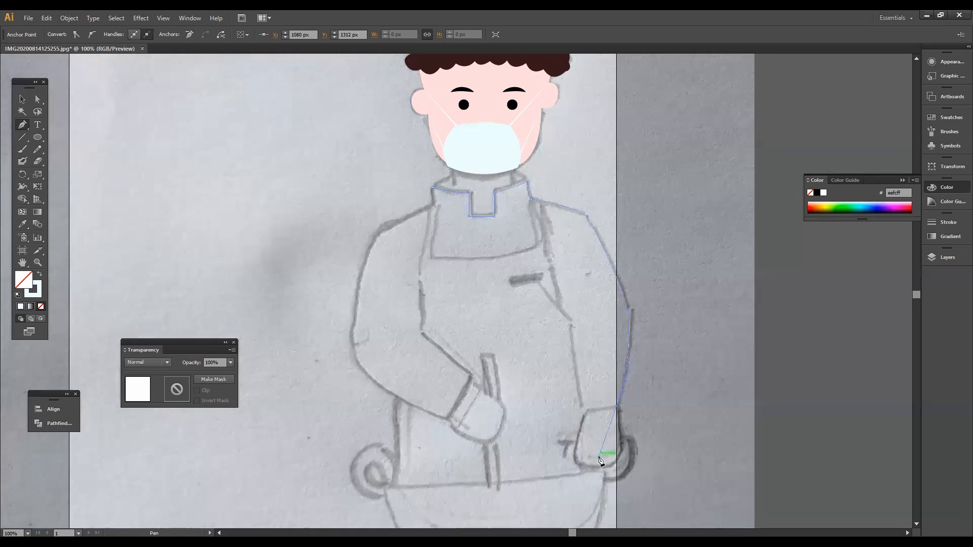
{"action": "left_click", "coordinate": [586, 473]}
- Continue the body outline through the bowl and up the left side and arm, closing it at the collar
{"action": "scroll", "coordinate": [585, 473], "scroll_direction": "down", "scroll_amount": 3}
{"action": "left_click", "coordinate": [481, 423]}
{"action": "left_click", "coordinate": [395, 381]}
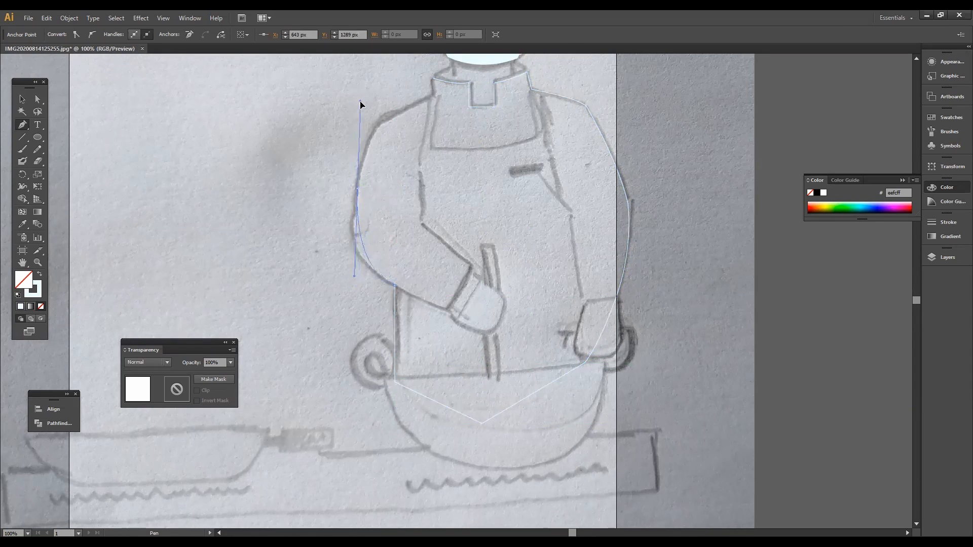
{"action": "left_click", "coordinate": [433, 78]}
{"action": "key", "text": "v"}
{"action": "left_click", "coordinate": [563, 169]}
{"action": "scroll", "coordinate": [564, 169], "scroll_direction": "down", "scroll_amount": 2}
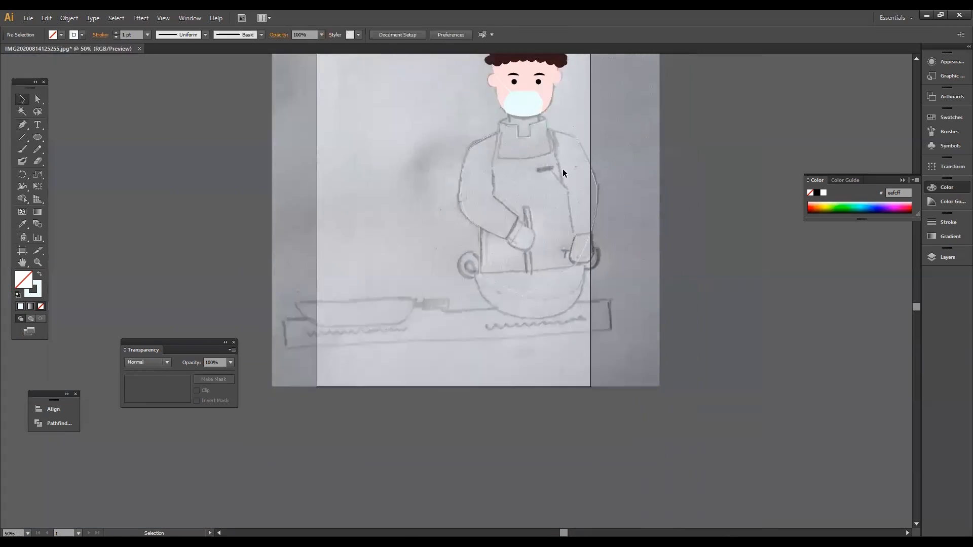
- Trace the inside back of the collar with the Pen tool, spanning both collar corners and closing in a V shape below the notch
{"action": "scroll", "coordinate": [530, 106], "scroll_direction": "up", "scroll_amount": 4}
{"action": "left_click", "coordinate": [21, 124]}
{"action": "left_click", "coordinate": [406, 162]}
{"action": "left_click", "coordinate": [566, 131]}
{"action": "left_click_drag", "start_coordinate": [595, 149], "coordinate": [604, 166]}
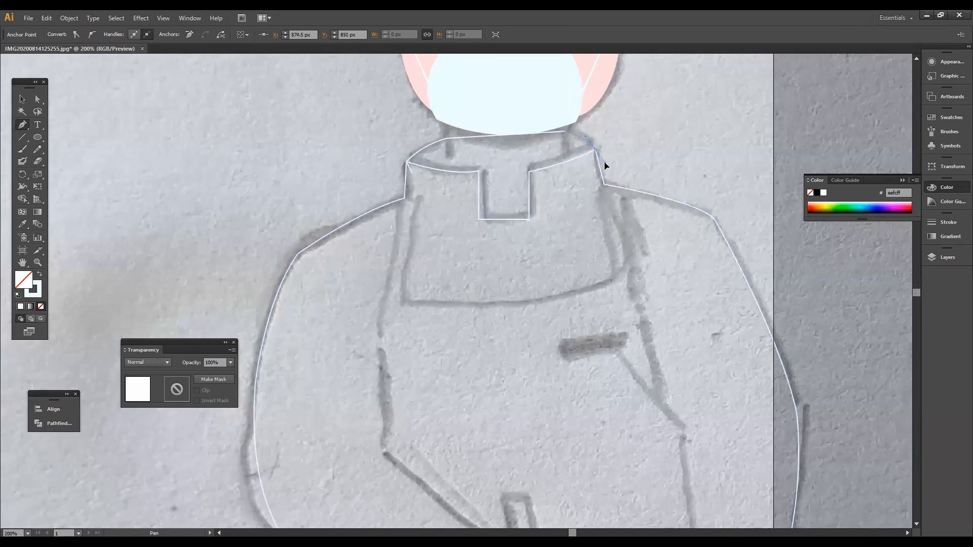
{"action": "left_click_drag", "start_coordinate": [413, 175], "coordinate": [413, 176]}
- Trace the neck outline from behind the face mask down past the collar notch and back up
{"action": "left_click_drag", "start_coordinate": [451, 195], "coordinate": [453, 206]}
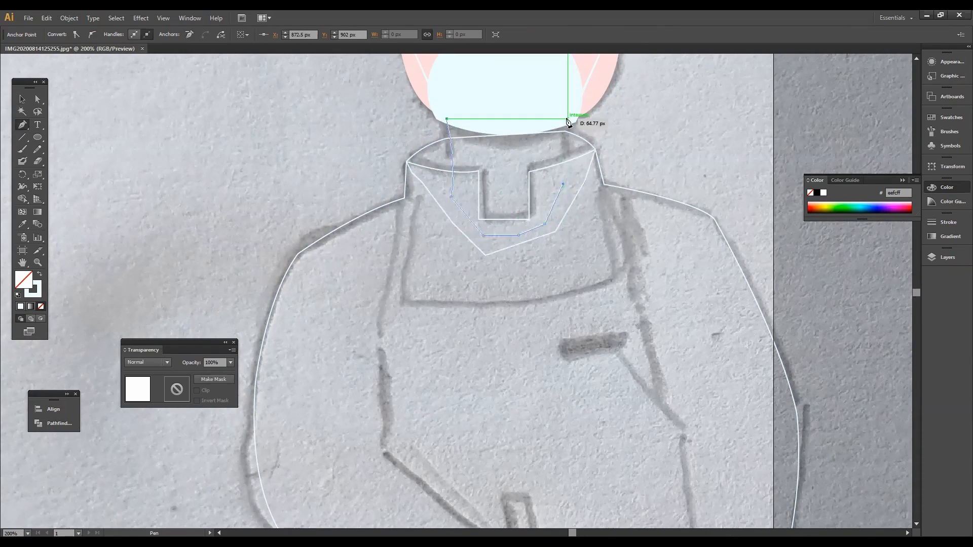
{"action": "left_click", "coordinate": [641, 131], "text": "ctrl"}
{"action": "scroll", "coordinate": [522, 205], "scroll_direction": "down", "scroll_amount": 1}
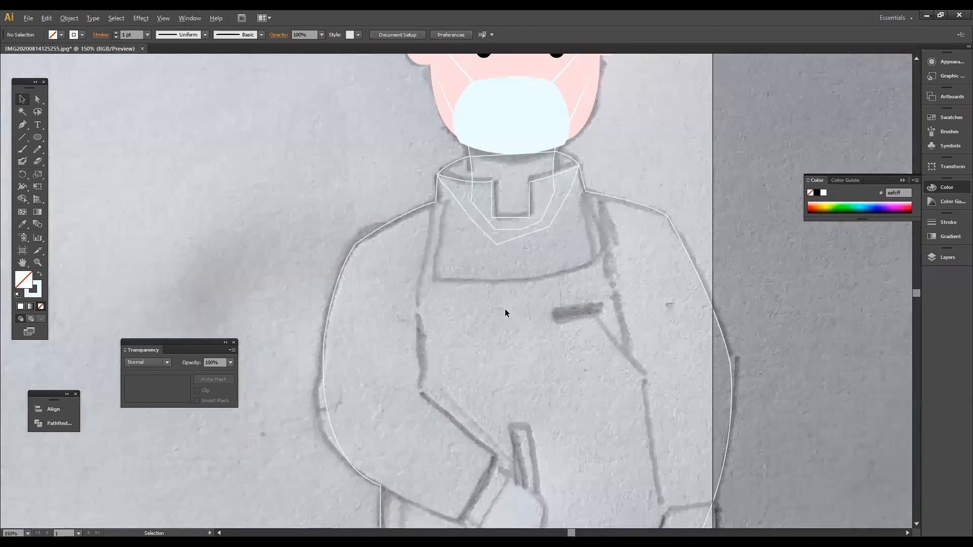
{"action": "left_click_drag", "start_coordinate": [506, 313], "coordinate": [520, 218]}
- Select the neck, collar and body outlines and merge the neck regions down through the notch with Shape Builder
{"action": "left_click_drag", "start_coordinate": [429, 127], "coordinate": [385, 256]}
{"action": "scroll", "coordinate": [463, 199], "scroll_direction": "up", "scroll_amount": 2}
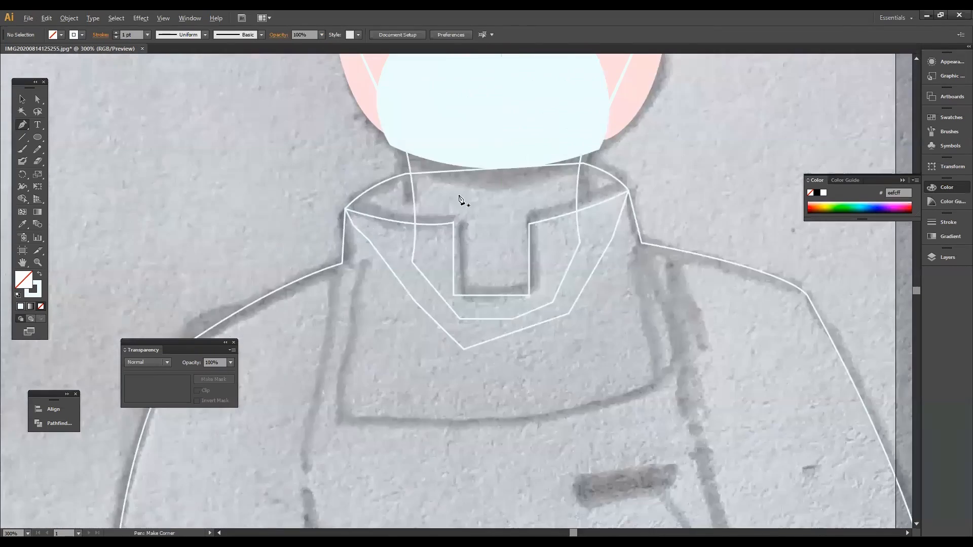
{"action": "key", "text": "v"}
{"action": "left_click", "coordinate": [424, 277]}
{"action": "left_click", "coordinate": [596, 171]}
{"action": "left_click_drag", "start_coordinate": [724, 133], "coordinate": [238, 363]}
{"action": "key", "text": "shift+m"}
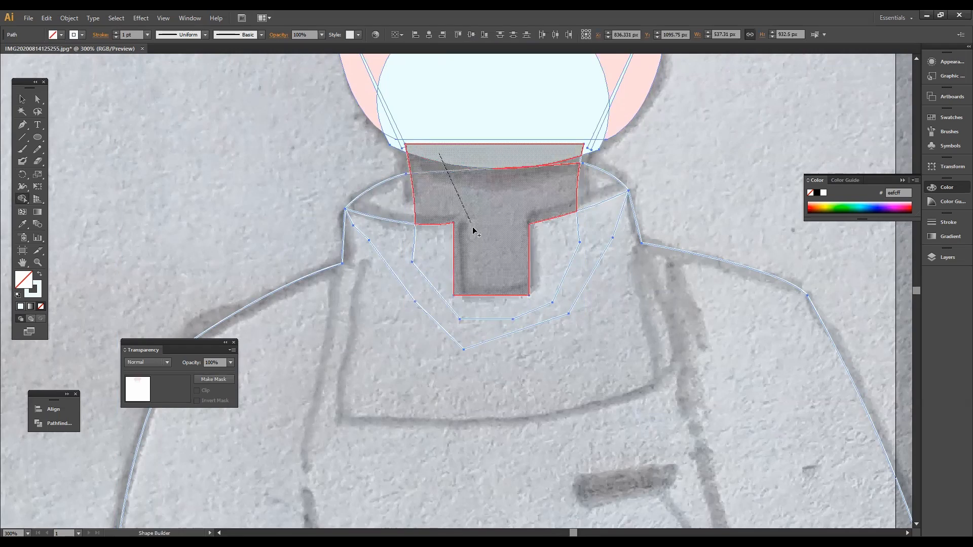
- Delete the leftover outline pieces below the collar on both sides of the notch
{"action": "key", "text": "v"}
{"action": "left_click", "coordinate": [557, 170]}
{"action": "left_click", "coordinate": [381, 255]}
{"action": "key", "text": "Delete"}
{"action": "left_click", "coordinate": [573, 262]}
{"action": "key", "text": "Delete"}
{"action": "left_click", "coordinate": [622, 185]}
{"action": "left_click", "coordinate": [390, 179]}
{"action": "left_click", "coordinate": [557, 214]}
- Trace the apron's inner strap edges and curved bib top between the two shoulders with the Pen tool
{"action": "scroll", "coordinate": [558, 210], "scroll_direction": "down", "scroll_amount": 4}
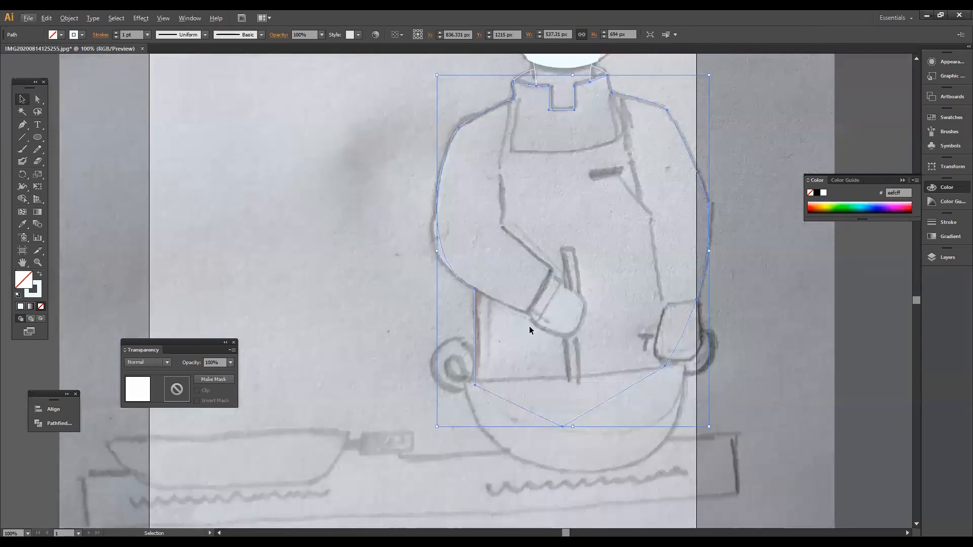
{"action": "scroll", "coordinate": [597, 228], "scroll_direction": "up", "scroll_amount": 2}
{"action": "key", "text": "p"}
{"action": "key", "text": "ctrl+shift+a"}
{"action": "left_click", "coordinate": [517, 96]}
{"action": "left_click_drag", "start_coordinate": [517, 175], "coordinate": [527, 195]}
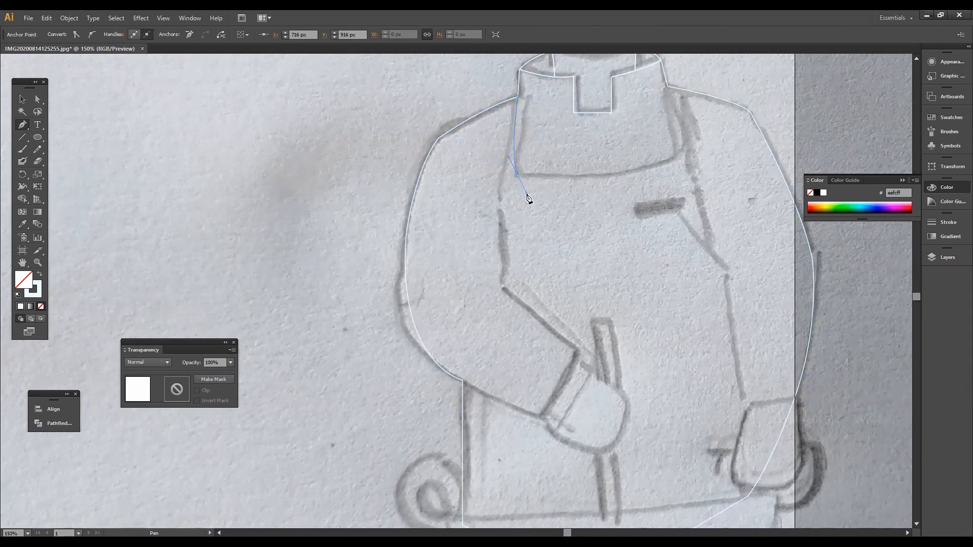
{"action": "left_click_drag", "start_coordinate": [751, 157], "coordinate": [751, 156]}
{"action": "left_click", "coordinate": [668, 177]}
{"action": "left_click_drag", "start_coordinate": [668, 86], "coordinate": [662, 66]}
{"action": "left_click", "coordinate": [667, 87]}
- Continue the apron outline down the right arm, around the hem and up the left side, closing it at the shoulder
{"action": "left_click", "coordinate": [680, 89]}
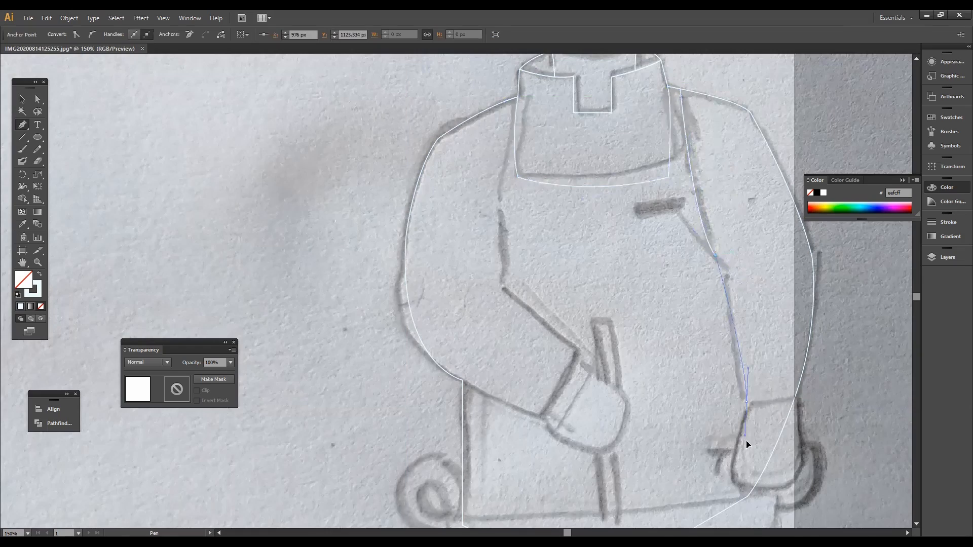
{"action": "left_click_drag", "start_coordinate": [747, 444], "coordinate": [753, 476]}
{"action": "scroll", "coordinate": [760, 385], "scroll_direction": "down", "scroll_amount": 3}
{"action": "left_click", "coordinate": [463, 252]}
{"action": "left_click", "coordinate": [504, 177]}
{"action": "scroll", "coordinate": [623, 183], "scroll_direction": "up", "scroll_amount": 5}
{"action": "left_click_drag", "start_coordinate": [504, 168], "coordinate": [523, 138]}
{"action": "scroll", "coordinate": [522, 137], "scroll_direction": "down", "scroll_amount": 5}
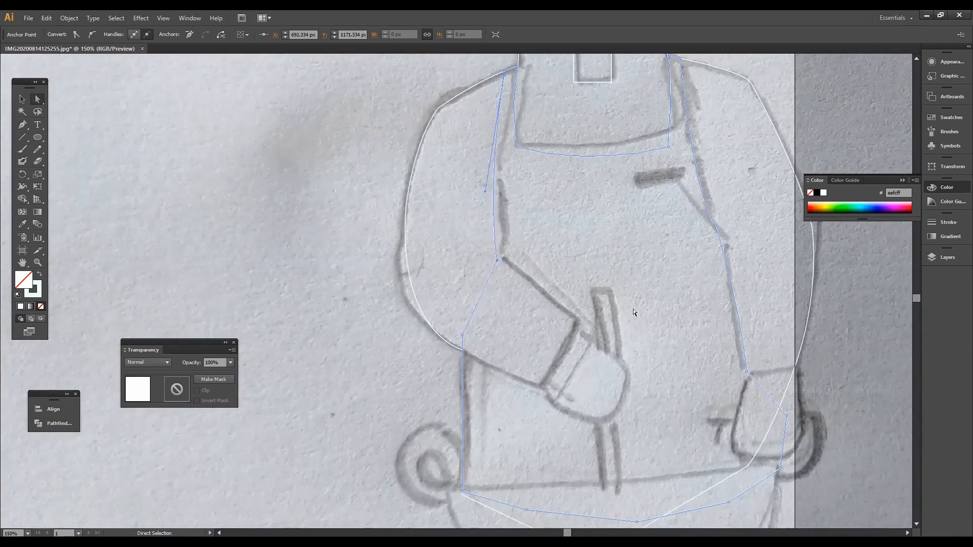
{"action": "scroll", "coordinate": [649, 291], "scroll_direction": "down", "scroll_amount": 2}
{"action": "left_click", "coordinate": [636, 411]}
{"action": "scroll", "coordinate": [636, 410], "scroll_direction": "up", "scroll_amount": 2}
{"action": "left_click", "coordinate": [36, 138]}
{"action": "left_click_drag", "start_coordinate": [636, 436], "coordinate": [786, 456]}
{"action": "mouse_move", "coordinate": [771, 406]}
{"action": "left_mouse_down"}
{"action": "mouse_move", "coordinate": [780, 252]}
{"action": "mouse_move", "coordinate": [799, 253]}
{"action": "left_mouse_up"}
{"action": "key", "text": "Delete"}
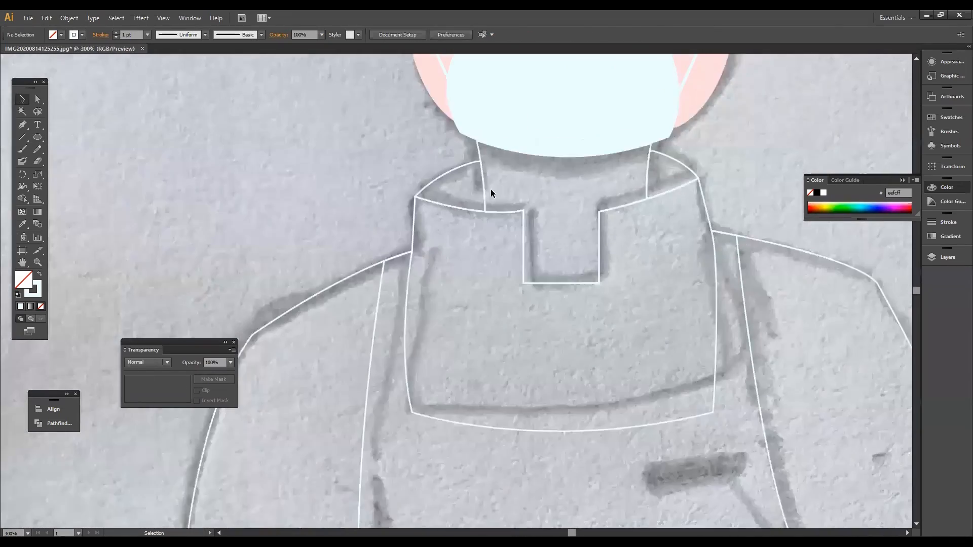
- Fill the neck and collar notch with a pink slightly darker than the face
{"action": "scroll", "coordinate": [552, 192], "scroll_direction": "up", "scroll_amount": 3}
{"action": "double_click", "coordinate": [23, 280]}
{"action": "left_click", "coordinate": [474, 87]}
{"action": "left_click", "coordinate": [689, 88]}
{"action": "key", "text": "v"}
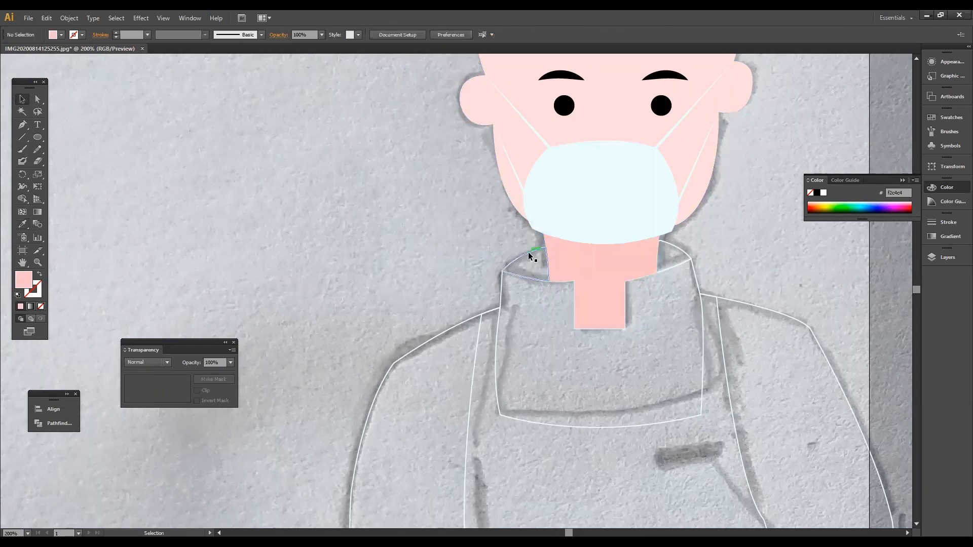
- Fill the collar's back pieces with light mint #ccffea
{"action": "left_click", "coordinate": [527, 254]}
{"action": "key", "text": "i"}
{"action": "left_click", "coordinate": [586, 240]}
{"action": "double_click", "coordinate": [24, 278]}
{"action": "left_click", "coordinate": [460, 90]}
{"action": "left_click", "coordinate": [689, 86]}
- Fill the shirt body with the mint sampled from the collar's back pieces
{"action": "scroll", "coordinate": [622, 246], "scroll_direction": "down", "scroll_amount": 3}
{"action": "left_click", "coordinate": [702, 310]}
{"action": "key", "text": "i"}
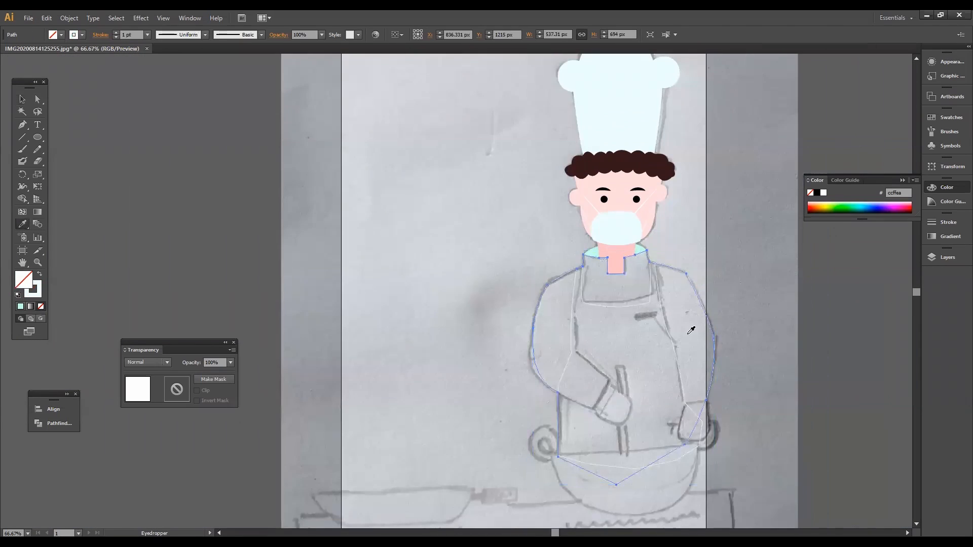
{"action": "left_click", "coordinate": [640, 250]}
- Fill the apron with blue #0047af and no outline
{"action": "left_click", "coordinate": [659, 299]}
{"action": "left_click", "coordinate": [616, 228]}
{"action": "double_click", "coordinate": [23, 279]}
{"action": "mouse_move", "coordinate": [493, 152]}
{"action": "left_mouse_down"}
{"action": "mouse_move", "coordinate": [539, 153]}
{"action": "mouse_move", "coordinate": [576, 123]}
{"action": "left_mouse_up"}
{"action": "left_click_drag", "start_coordinate": [593, 126], "coordinate": [593, 134]}
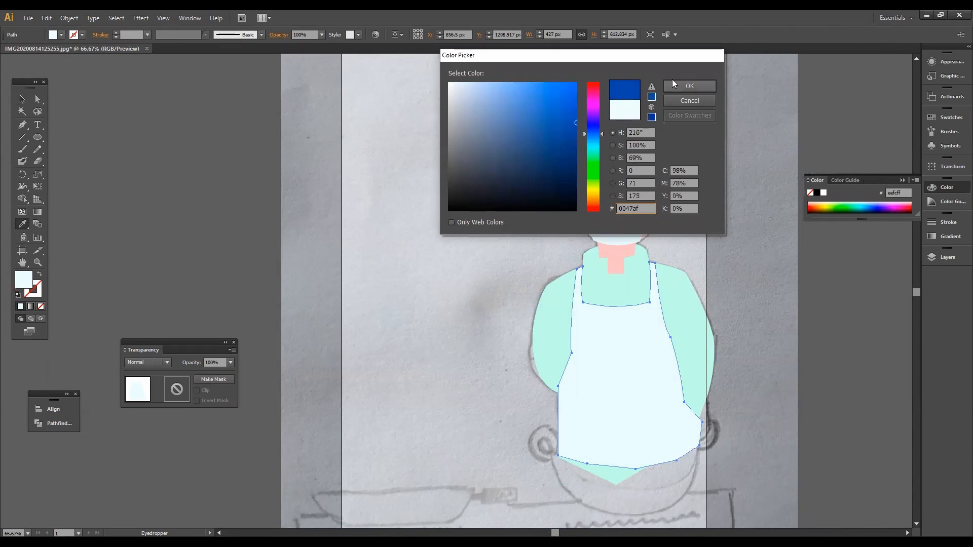
{"action": "left_click", "coordinate": [675, 85]}
- Recolour the collar's back piece with a slightly darker mint than the shirt
{"action": "key", "text": "v"}
{"action": "left_click", "coordinate": [527, 284]}
{"action": "left_click", "coordinate": [607, 285]}
{"action": "left_click", "coordinate": [594, 252]}
{"action": "double_click", "coordinate": [23, 280]}
{"action": "left_click", "coordinate": [472, 98]}
{"action": "left_click", "coordinate": [689, 85]}
- Trace the bent forearm's sleeve over the apron from elbow to cuff with the Pen tool and close it at the elbow
{"action": "left_click", "coordinate": [735, 229]}
{"action": "left_click", "coordinate": [669, 324]}
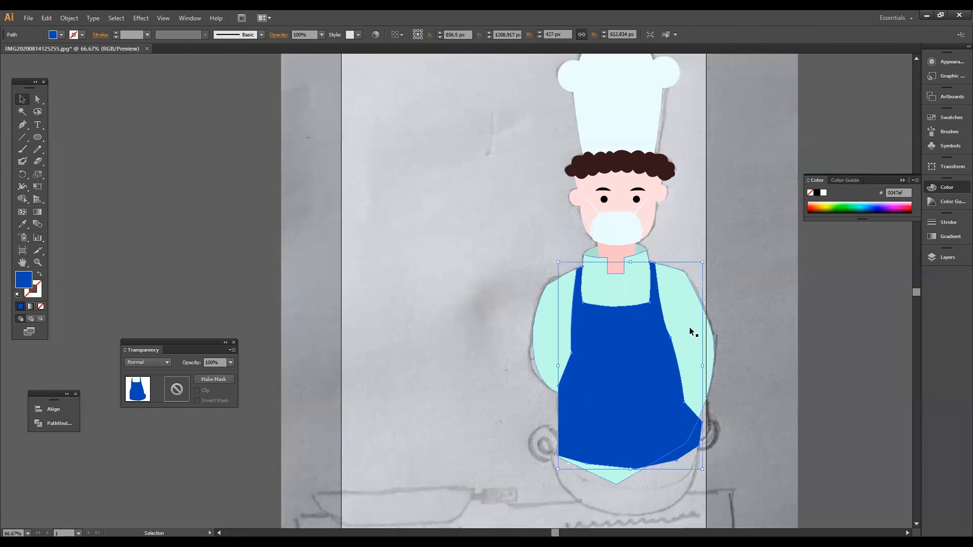
{"action": "key", "text": "ctrl+z"}
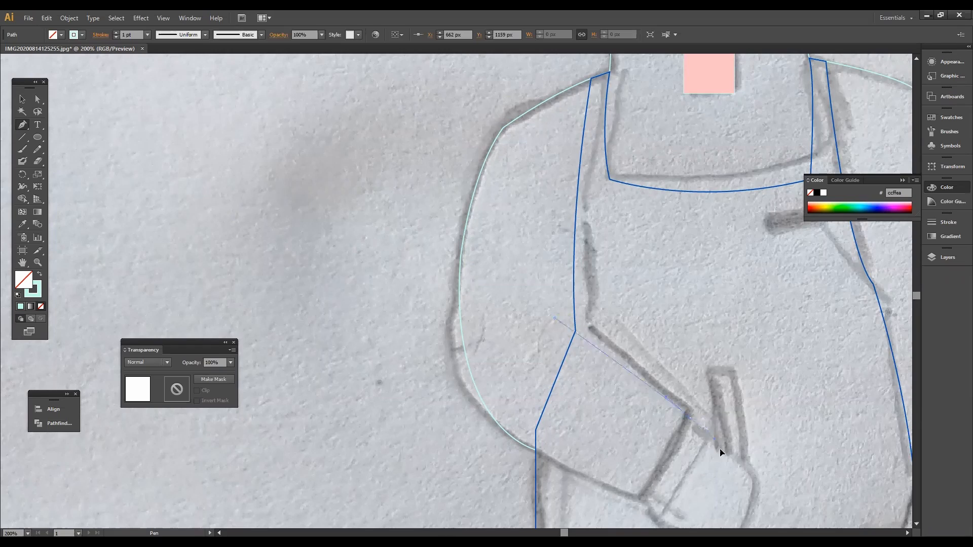
{"action": "left_click_drag", "start_coordinate": [719, 453], "coordinate": [732, 462]}
{"action": "left_click", "coordinate": [690, 417]}
{"action": "left_click", "coordinate": [653, 485]}
{"action": "left_click_drag", "start_coordinate": [502, 430], "coordinate": [448, 373]}
{"action": "scroll", "coordinate": [738, 369], "scroll_direction": "down", "scroll_amount": 2}
{"action": "left_click_drag", "start_coordinate": [847, 397], "coordinate": [605, 398]}
{"action": "left_click", "coordinate": [404, 348]}
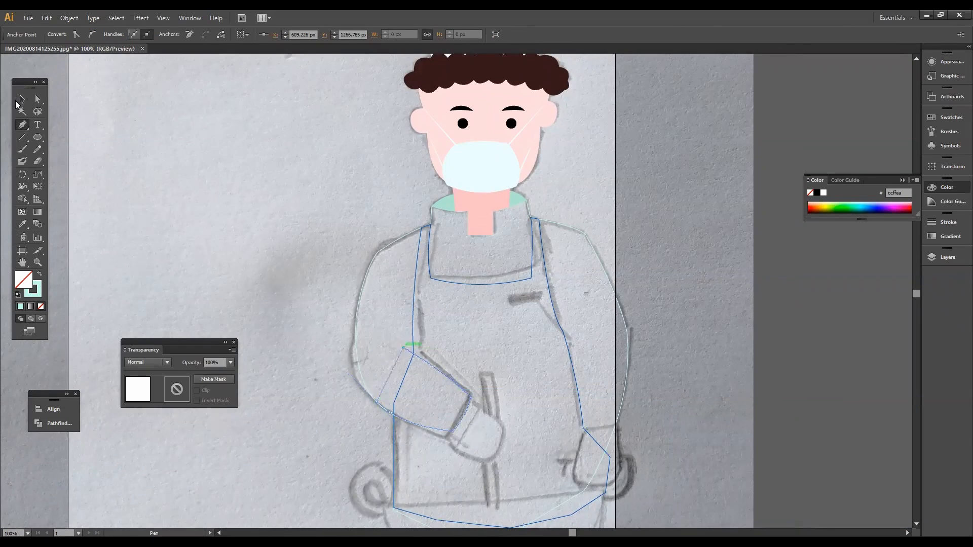
{"action": "left_click", "coordinate": [543, 435], "text": "ctrl"}
- Trace the stirring hand as a closed rounded shape extending from the forearm's cuff
{"action": "scroll", "coordinate": [472, 403], "scroll_direction": "up", "scroll_amount": 2}
{"action": "left_click_drag", "start_coordinate": [472, 403], "coordinate": [474, 254]}
{"action": "left_click", "coordinate": [470, 249]}
{"action": "left_click_drag", "start_coordinate": [541, 291], "coordinate": [557, 330]}
{"action": "left_click", "coordinate": [540, 291]}
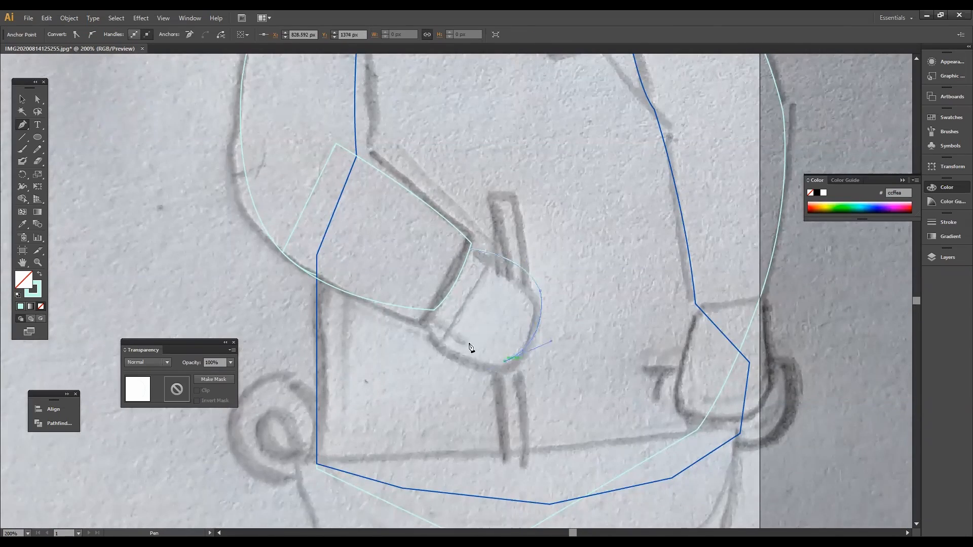
{"action": "left_click", "coordinate": [144, 201], "text": "ctrl"}
- Trace the other hand as a closed shape at the end of the straight sleeve beside the pot handle
{"action": "left_click", "coordinate": [695, 304]}
{"action": "left_click_drag", "start_coordinate": [681, 409], "coordinate": [696, 454]}
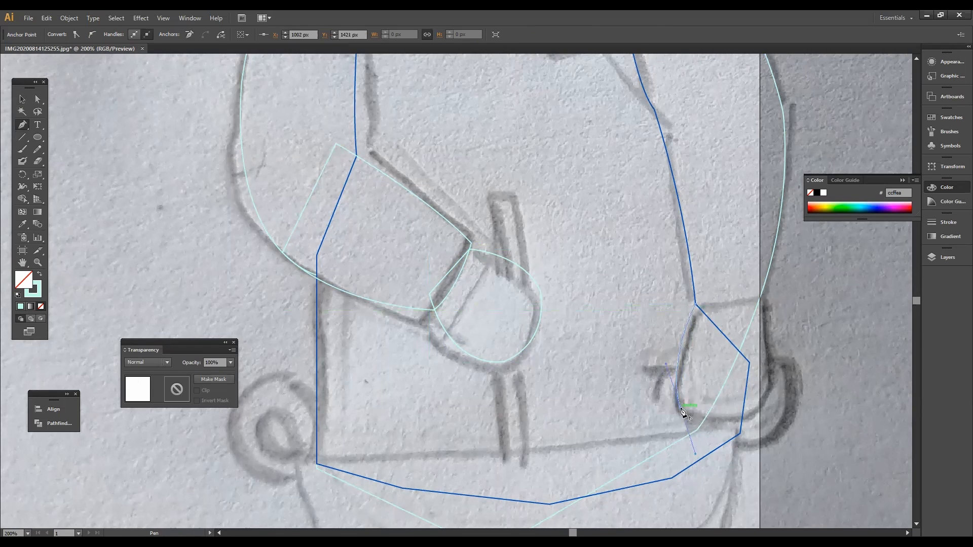
{"action": "left_click_drag", "start_coordinate": [770, 287], "coordinate": [772, 284]}
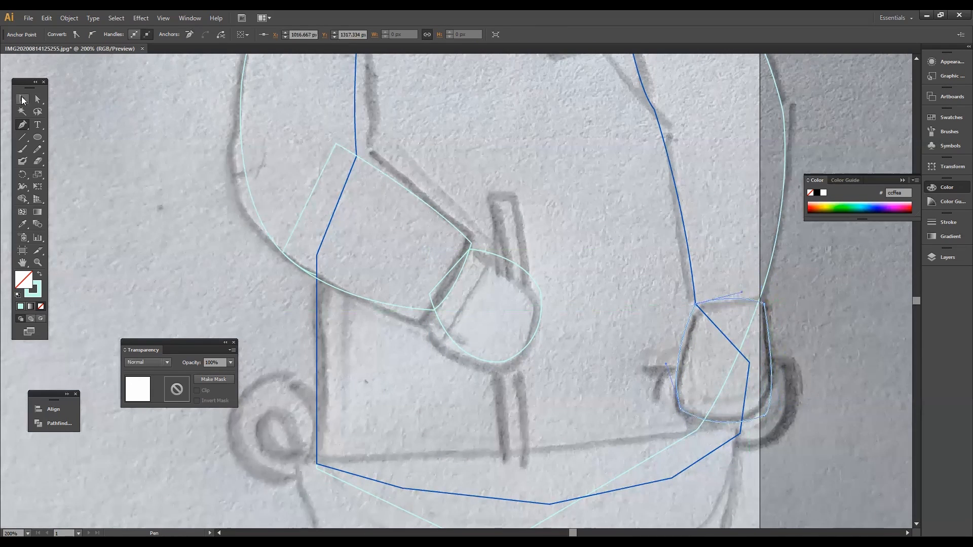
- Turn the outlines of the shirt, apron and forearm sleeve into solid fills without strokes
{"action": "left_click", "coordinate": [21, 100]}
{"action": "left_click", "coordinate": [502, 361], "text": "shift"}
{"action": "scroll", "coordinate": [799, 467], "scroll_direction": "down", "scroll_amount": 2}
{"action": "left_click", "coordinate": [23, 224]}
{"action": "key", "text": "v"}
{"action": "right_click", "coordinate": [615, 339]}
{"action": "left_click", "coordinate": [769, 227]}
{"action": "left_click", "coordinate": [39, 274]}
{"action": "left_click", "coordinate": [457, 314]}
{"action": "left_click", "coordinate": [578, 274]}
{"action": "key", "text": "shift+x"}
{"action": "left_click", "coordinate": [647, 361]}
- Fill both hands with the pink sampled from the neck
{"action": "left_click", "coordinate": [22, 224]}
{"action": "left_click", "coordinate": [645, 180]}
{"action": "left_click", "coordinate": [783, 421]}
{"action": "left_click", "coordinate": [22, 224]}
{"action": "left_click", "coordinate": [648, 385]}
{"action": "left_click", "coordinate": [22, 99]}
{"action": "left_click", "coordinate": [355, 228]}
- Collapse the floating Color panel and inspect where the two hands meet the sleeves
{"action": "scroll", "coordinate": [775, 400], "scroll_direction": "up", "scroll_amount": 3}
{"action": "left_click", "coordinate": [776, 399]}
{"action": "left_click", "coordinate": [902, 180]}
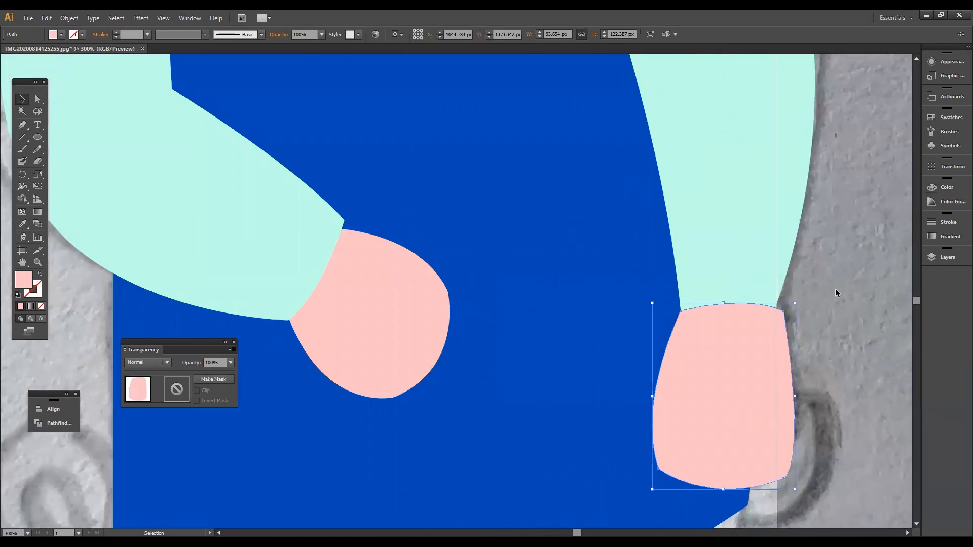
{"action": "left_click", "coordinate": [837, 293]}
{"action": "scroll", "coordinate": [788, 341], "scroll_direction": "down", "scroll_amount": 2}
{"action": "left_click", "coordinate": [781, 344]}
{"action": "left_click", "coordinate": [825, 330]}
{"action": "scroll", "coordinate": [764, 365], "scroll_direction": "down", "scroll_amount": 3}
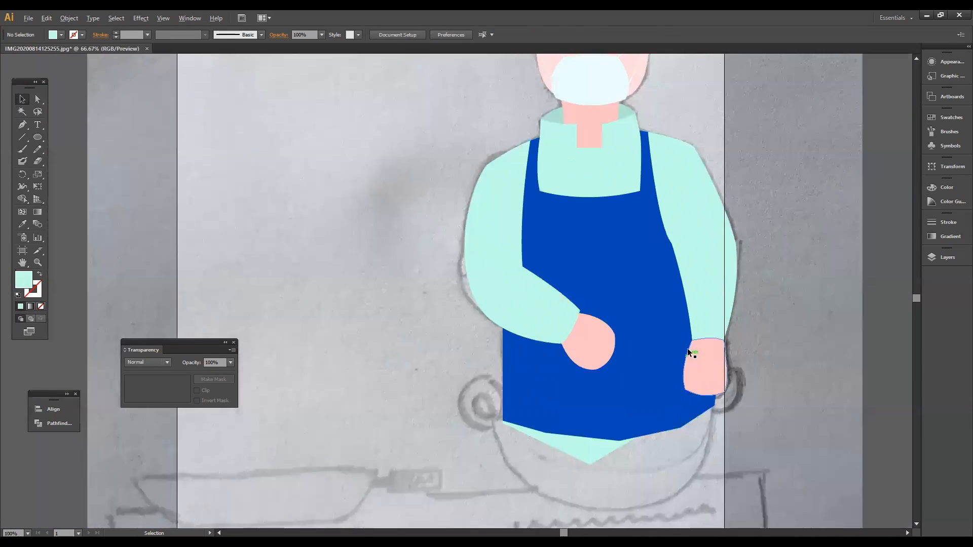
- Select the shirt body together with the forearm sleeve
{"action": "left_click", "coordinate": [472, 162]}
{"action": "right_click", "coordinate": [462, 191]}
{"action": "left_click", "coordinate": [583, 329]}
{"action": "scroll", "coordinate": [454, 351], "scroll_direction": "down", "scroll_amount": 1}
{"action": "left_click", "coordinate": [453, 355]}
{"action": "left_click", "coordinate": [370, 253]}
{"action": "key", "text": "shift+x"}
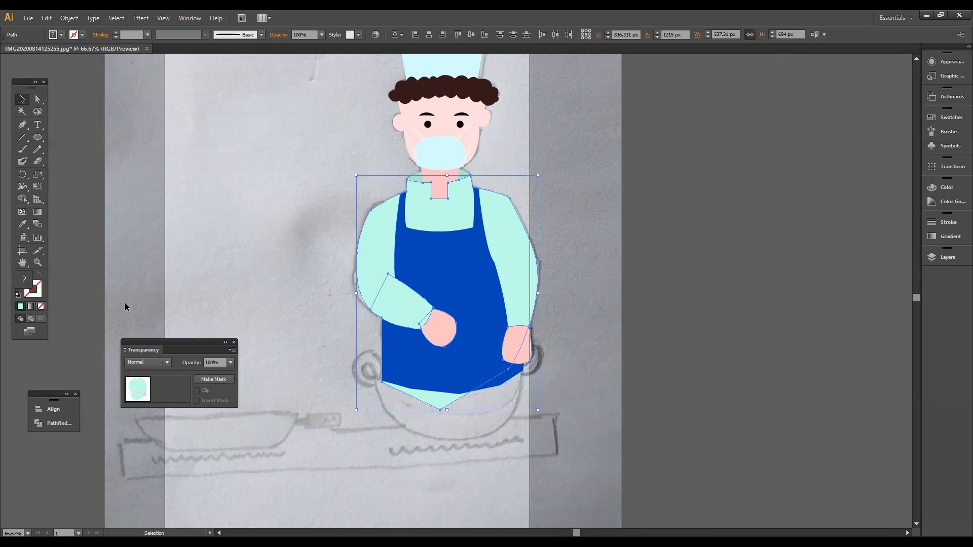
{"action": "left_click", "coordinate": [407, 304]}
{"action": "left_click", "coordinate": [454, 365], "text": "shift"}
{"action": "key", "text": "shift+x"}
{"action": "left_click", "coordinate": [516, 344]}
{"action": "key", "text": "ctrl+z"}
{"action": "key", "text": "ctrl+z"}
{"action": "key", "text": "ctrl+z"}
{"action": "left_click", "coordinate": [402, 291]}
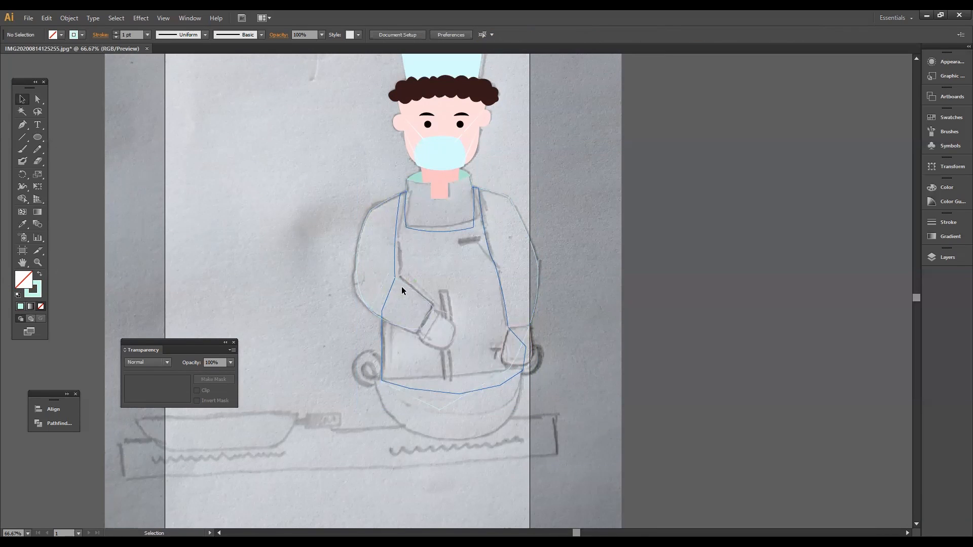
{"action": "key", "text": "ctrl+shift+z"}
{"action": "key", "text": "ctrl+shift+z"}
{"action": "key", "text": "ctrl+shift+z"}
{"action": "key", "text": "ctrl+shift+z"}
- Try to merge the forearm sleeve with the shirt body using Shape Builder
{"action": "key", "text": "shift+m"}
{"action": "left_click_drag", "start_coordinate": [400, 307], "coordinate": [375, 270]}
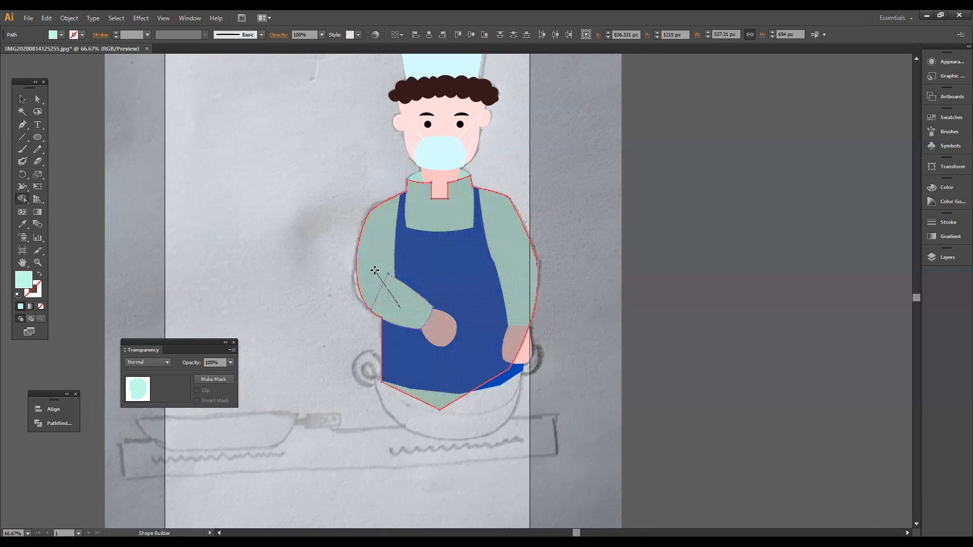
{"action": "left_click_drag", "start_coordinate": [463, 334], "coordinate": [459, 330]}
{"action": "left_click_drag", "start_coordinate": [371, 263], "coordinate": [270, 264]}
{"action": "left_click", "coordinate": [504, 253]}
{"action": "key", "text": "ctrl+z"}
{"action": "left_click", "coordinate": [375, 264]}
{"action": "left_click", "coordinate": [22, 224]}
{"action": "left_click", "coordinate": [504, 253]}
{"action": "key", "text": "ctrl+z"}
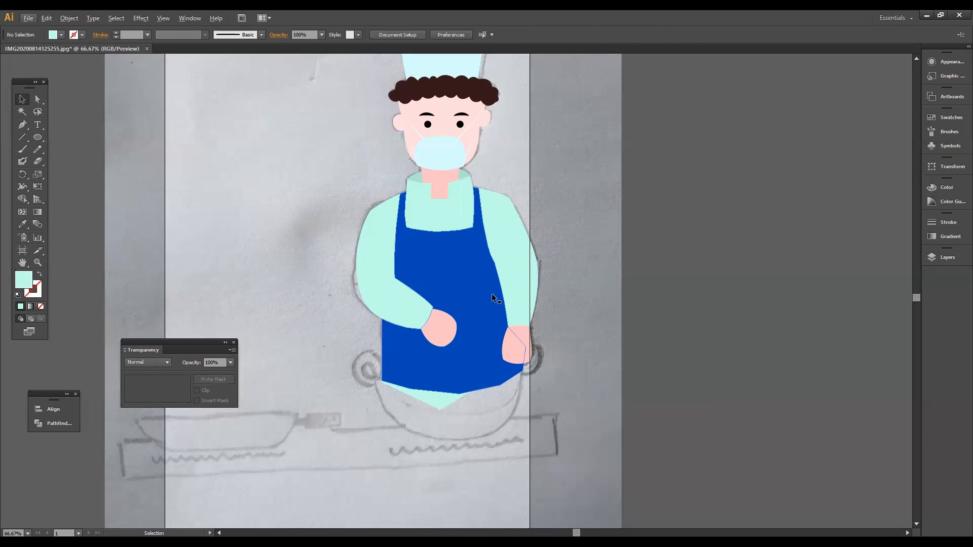
- Draw a circle about 730 px wide over the pan sketch and cross it with a straight Pen line
{"action": "scroll", "coordinate": [492, 298], "scroll_direction": "down", "scroll_amount": 3}
{"action": "left_click", "coordinate": [38, 137]}
{"action": "left_click_drag", "start_coordinate": [148, 237], "coordinate": [395, 484]}
{"action": "left_click", "coordinate": [22, 125]}
{"action": "left_click_drag", "start_coordinate": [172, 342], "coordinate": [151, 152]}
{"action": "left_click", "coordinate": [441, 357]}
{"action": "left_click", "coordinate": [22, 99]}
{"action": "left_click", "coordinate": [252, 478]}
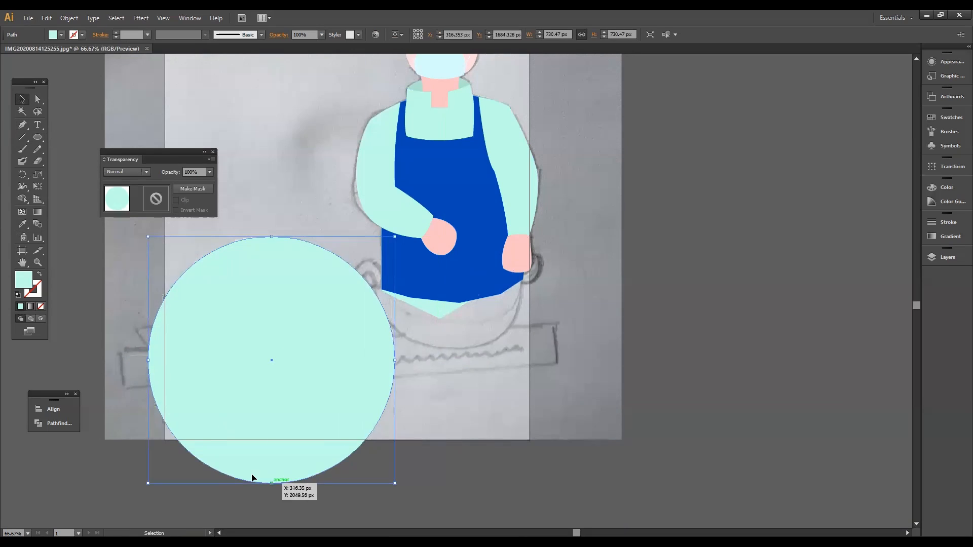
- Split the circle along the line with Shape Builder and delete its upper half to leave a bowl shape
{"action": "key", "text": "shift+m"}
{"action": "left_click_drag", "start_coordinate": [184, 391], "coordinate": [344, 405]}
{"action": "key", "text": "v"}
{"action": "left_click", "coordinate": [260, 351]}
{"action": "key", "text": "Delete"}
- Scale the half-circle bowl down and place it over the sketched pot in front of the apron
{"action": "left_click_drag", "start_coordinate": [263, 385], "coordinate": [676, 362]}
{"action": "left_click_drag", "start_coordinate": [808, 386], "coordinate": [712, 388]}
{"action": "left_click_drag", "start_coordinate": [659, 383], "coordinate": [472, 314]}
{"action": "left_click", "coordinate": [685, 287]}
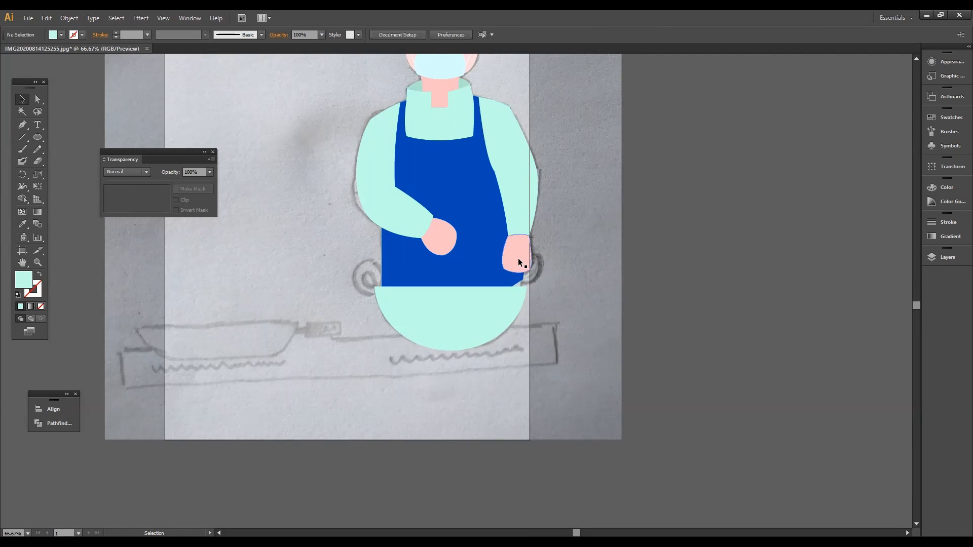
- Lower the hand at the straight arm slightly and shift the bowl aside to uncover the apron's lower edge
{"action": "left_click_drag", "start_coordinate": [518, 262], "coordinate": [519, 284]}
{"action": "left_click_drag", "start_coordinate": [451, 315], "coordinate": [320, 315]}
{"action": "left_click", "coordinate": [523, 280]}
{"action": "left_click", "coordinate": [567, 253]}
- Trace the straight forearm down to the lowered hand with the Pen tool and fill it with the sleeve's mint green
{"action": "scroll", "coordinate": [521, 226], "scroll_direction": "up", "scroll_amount": 2}
{"action": "left_click", "coordinate": [23, 125]}
{"action": "left_click", "coordinate": [558, 107]}
{"action": "left_click_drag", "start_coordinate": [540, 305], "coordinate": [513, 393]}
{"action": "key", "text": "shift+x"}
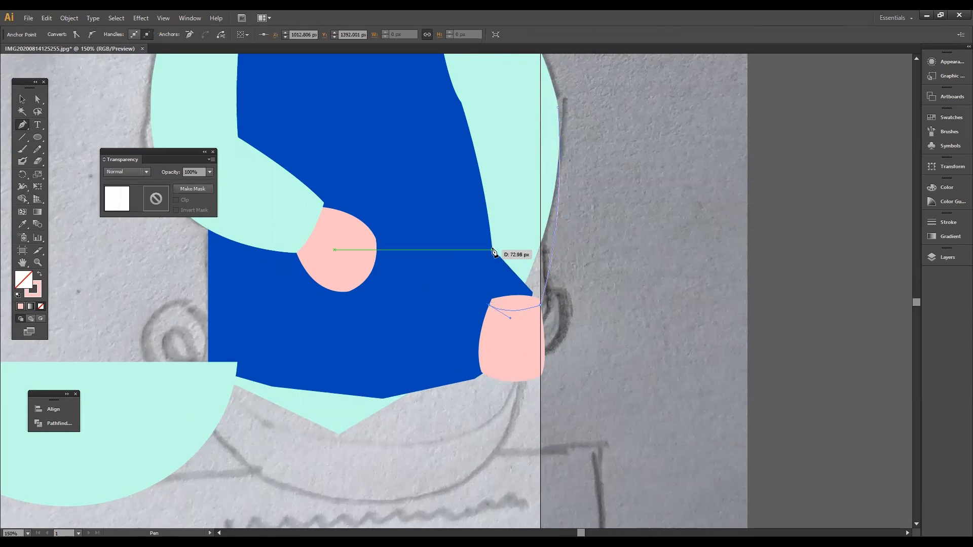
{"action": "left_click", "coordinate": [558, 107]}
{"action": "key", "text": "i"}
{"action": "left_click", "coordinate": [527, 116]}
{"action": "left_click", "coordinate": [22, 100]}
{"action": "scroll", "coordinate": [457, 345], "scroll_direction": "down", "scroll_amount": 3}
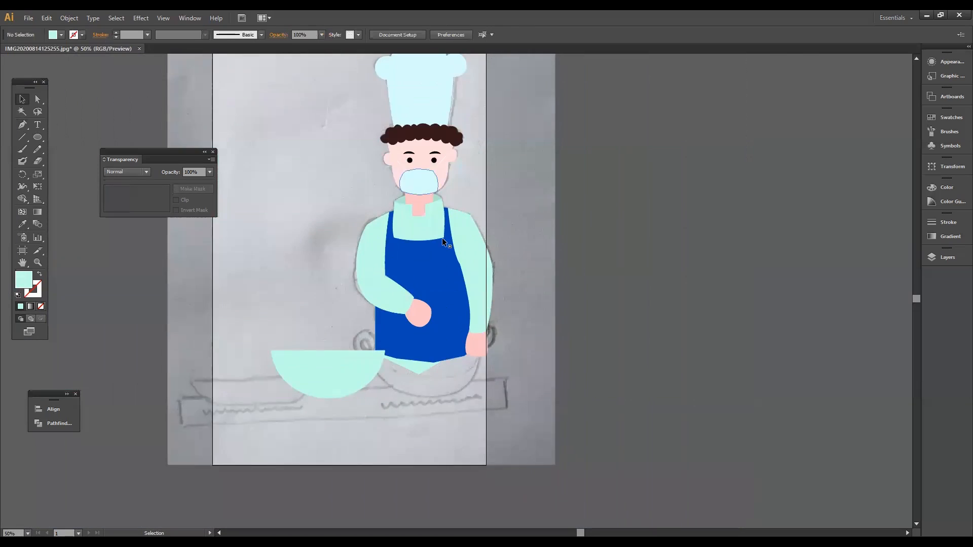
- Try to adjust the anchor points around the wrist and outer sleeve of the straight arm
{"action": "scroll", "coordinate": [433, 291], "scroll_direction": "up", "scroll_amount": 2}
{"action": "key", "text": "a"}
{"action": "left_click", "coordinate": [537, 372]}
{"action": "left_click", "coordinate": [538, 370]}
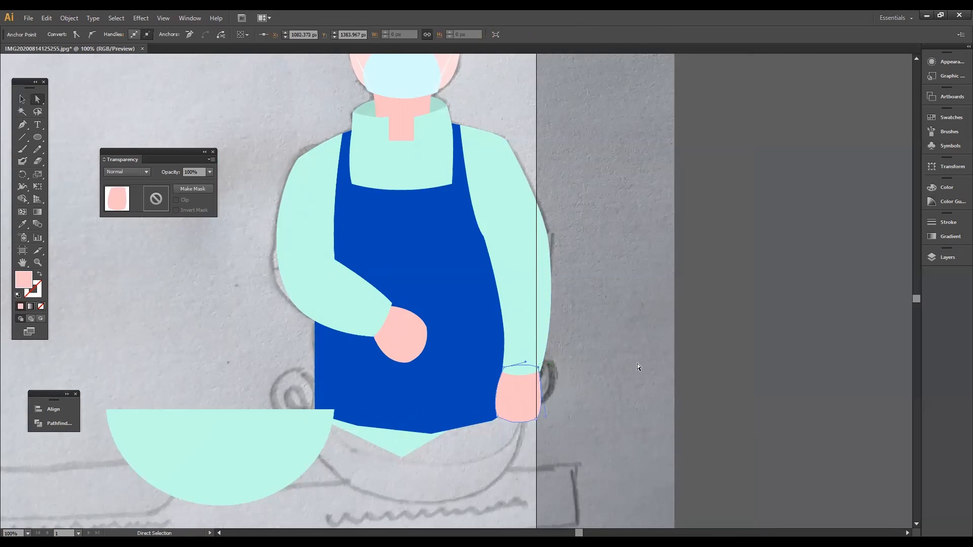
{"action": "left_click", "coordinate": [534, 263]}
{"action": "left_click", "coordinate": [37, 100]}
{"action": "left_click", "coordinate": [244, 152]}
{"action": "scroll", "coordinate": [506, 227], "scroll_direction": "down", "scroll_amount": 1}
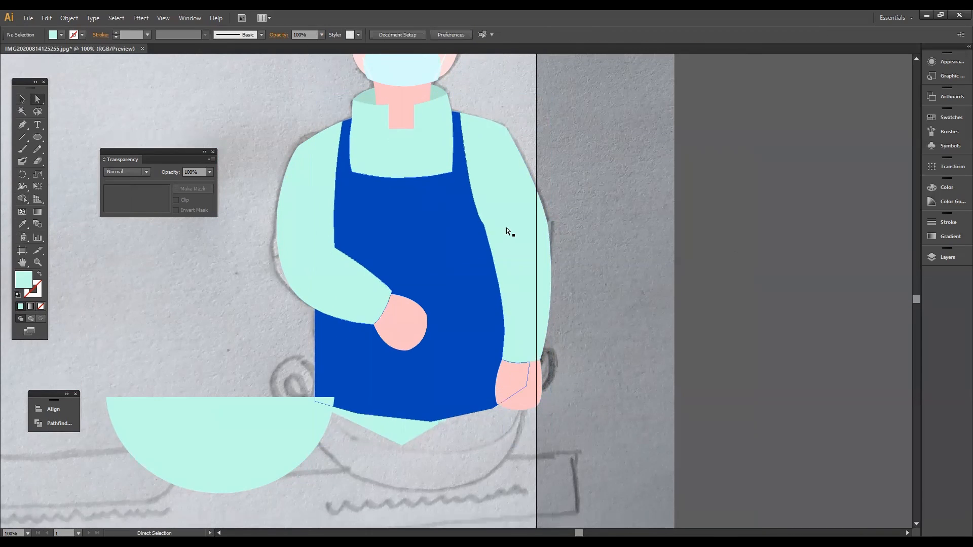
{"action": "left_click", "coordinate": [508, 229]}
{"action": "key", "text": "ctrl+z"}
{"action": "key", "text": "ctrl+z"}
{"action": "key", "text": "ctrl+z"}
- Reshape the outer edge of the straight arm's sleeve by pulling its anchor point outward
{"action": "left_click", "coordinate": [609, 153]}
{"action": "scroll", "coordinate": [474, 275], "scroll_direction": "down", "scroll_amount": 1}
{"action": "left_click_drag", "start_coordinate": [517, 213], "coordinate": [525, 205]}
{"action": "left_click", "coordinate": [602, 319]}
- Fill the half-circle bowl with a sampled dark grey and place it in front of the apron's lower edge
{"action": "key", "text": "v"}
{"action": "left_click", "coordinate": [319, 385]}
{"action": "key", "text": "i"}
{"action": "left_click", "coordinate": [80, 259]}
{"action": "key", "text": "v"}
{"action": "left_click_drag", "start_coordinate": [321, 385], "coordinate": [425, 380]}
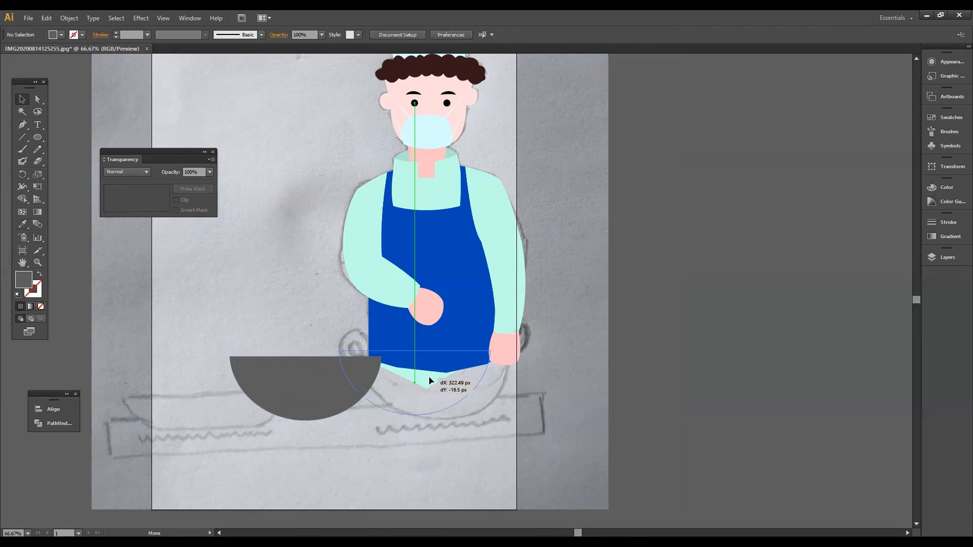
{"action": "left_click", "coordinate": [365, 443]}
- Colour the rounded pot handle, about 188 by 37 px, black and place it at the bowl's rim by the hand
{"action": "double_click", "coordinate": [23, 280]}
{"action": "left_click_drag", "start_coordinate": [566, 359], "coordinate": [510, 358]}
{"action": "left_click", "coordinate": [446, 210]}
{"action": "left_click", "coordinate": [689, 84]}
- Bring the gripping hand and its sleeve in front of the black handle
{"action": "left_click", "coordinate": [501, 327]}
{"action": "left_click", "coordinate": [505, 345], "text": "shift"}
{"action": "right_click", "coordinate": [514, 274]}
{"action": "left_click", "coordinate": [663, 406]}
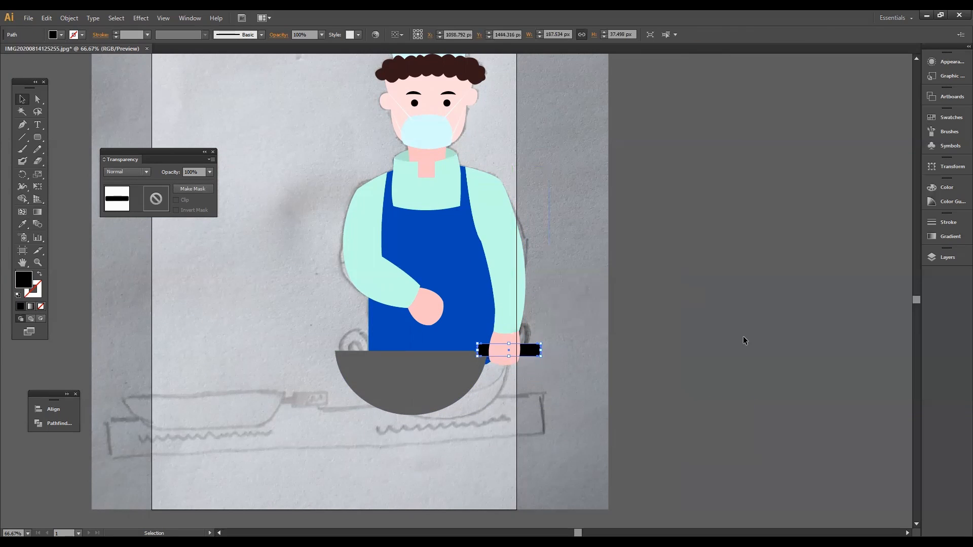
- Nudge the bowl and its black handle into closer alignment beneath the chef's hands
{"action": "left_click", "coordinate": [418, 397]}
{"action": "key", "text": "shift+Left"}
{"action": "key", "text": "shift+Left"}
{"action": "key", "text": "Down"}
{"action": "key", "text": "Down"}
{"action": "key", "text": "Down"}
{"action": "key", "text": "Down"}
{"action": "key", "text": "Down"}
{"action": "key", "text": "Down"}
{"action": "key", "text": "Down"}
{"action": "key", "text": "Down"}
{"action": "key", "text": "Down"}
{"action": "key", "text": "Down"}
{"action": "key", "text": "Down"}
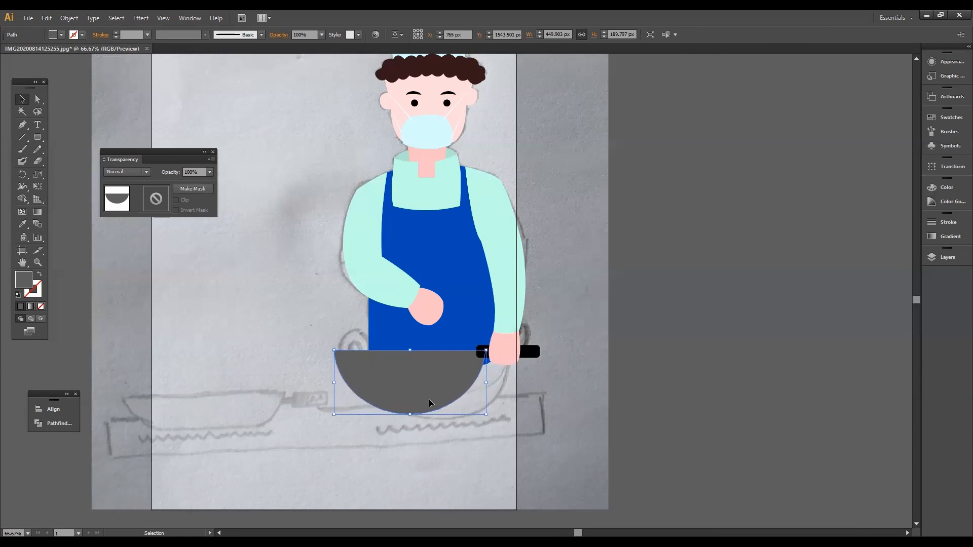
- Scale the bowl down slightly and raise it so its rim lines up with the handle's top edge
{"action": "left_click_drag", "start_coordinate": [334, 417], "coordinate": [345, 412]}
{"action": "key", "text": "shift+Up"}
{"action": "key", "text": "shift+Up"}
{"action": "key", "text": "Up"}
{"action": "key", "text": "Up"}
{"action": "key", "text": "Up"}
{"action": "key", "text": "Up"}
{"action": "key", "text": "Up"}
{"action": "left_click", "coordinate": [447, 381]}
{"action": "left_click_drag", "start_coordinate": [486, 404], "coordinate": [485, 403]}
- Nudge the black handle and the bowl sideways so they join neatly at the gripping hand
{"action": "left_click", "coordinate": [739, 406]}
{"action": "left_click", "coordinate": [536, 355]}
{"action": "key", "text": "shift+Left"}
{"action": "key", "text": "shift+Left"}
{"action": "key", "text": "shift+Left"}
{"action": "left_click", "coordinate": [461, 381]}
{"action": "key", "text": "shift+Left"}
{"action": "key", "text": "shift+Left"}
{"action": "key", "text": "Left"}
{"action": "left_click", "coordinate": [526, 354], "text": "shift"}
{"action": "key", "text": "shift+Right"}
{"action": "key", "text": "shift+Right"}
{"action": "left_click", "coordinate": [665, 302]}
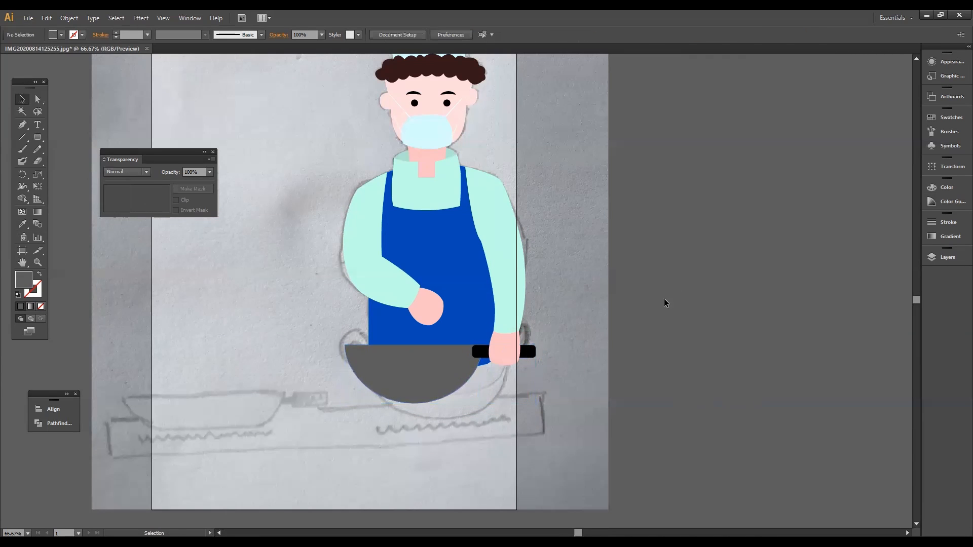
- Draw a thin utensil rod from the bent arm's hand into the bowl and fill it with the handle's black
{"action": "key", "text": "m"}
{"action": "left_click_drag", "start_coordinate": [433, 272], "coordinate": [435, 371]}
{"action": "key", "text": "v"}
{"action": "left_click", "coordinate": [22, 224]}
{"action": "left_click", "coordinate": [527, 352]}
- Bring the bowl, the hand gripping its handle and that arm's sleeve to the front
{"action": "left_click", "coordinate": [425, 373]}
{"action": "left_click", "coordinate": [507, 353], "text": "shift"}
{"action": "right_click", "coordinate": [528, 355]}
{"action": "left_click", "coordinate": [501, 289], "text": "shift"}
{"action": "key", "text": "ctrl+shift+]"}
- Nudge the utensil rod left so it passes through the bent arm's hand
{"action": "left_click", "coordinate": [375, 273]}
{"action": "left_click", "coordinate": [436, 337]}
{"action": "key", "text": "shift+Left"}
{"action": "key", "text": "shift+Left"}
{"action": "key", "text": "shift+Left"}
{"action": "left_click", "coordinate": [360, 335]}
{"action": "key", "text": "m"}
{"action": "mouse_move", "coordinate": [336, 341]}
{"action": "left_mouse_down"}
{"action": "mouse_move", "coordinate": [361, 360]}
{"action": "mouse_move", "coordinate": [339, 355]}
{"action": "left_mouse_up"}
{"action": "key", "text": "v"}
{"action": "key", "text": "Delete"}
- Copy the black handle to the bowl's opposite rim and try trimming the overlap with Shape Builder
{"action": "left_click_drag", "start_coordinate": [529, 355], "coordinate": [334, 354]}
{"action": "mouse_move", "coordinate": [332, 368]}
{"action": "left_mouse_down"}
{"action": "mouse_move", "coordinate": [405, 355]}
{"action": "mouse_move", "coordinate": [341, 352]}
{"action": "left_mouse_up"}
{"action": "key", "text": "shift+m"}
{"action": "key", "text": "v"}
{"action": "left_click", "coordinate": [338, 368]}
{"action": "key", "text": "ctrl+z"}
- Apply Shape Builder where the black handle by the gripping hand overlaps the bowl
{"action": "left_click", "coordinate": [645, 157]}
{"action": "left_click_drag", "start_coordinate": [447, 341], "coordinate": [479, 353]}
{"action": "key", "text": "shift+m"}
{"action": "key", "text": "v"}
{"action": "left_click", "coordinate": [652, 215]}
{"action": "key", "text": "ctrl+z"}
{"action": "left_click", "coordinate": [695, 225]}
{"action": "key", "text": "ctrl+shift+z"}
- Select the bowl with both its handles and shift them together slightly left
{"action": "left_click", "coordinate": [485, 351]}
{"action": "left_click", "coordinate": [406, 353], "text": "shift"}
{"action": "left_click", "coordinate": [343, 353], "text": "shift"}
{"action": "left_click_drag", "start_coordinate": [343, 353], "coordinate": [336, 353]}
{"action": "key", "text": "Right"}
{"action": "key", "text": "Right"}
{"action": "key", "text": "Right"}
{"action": "left_click", "coordinate": [283, 325]}
- Draw a wide black counter rectangle from the artboard's left edge past its right edge, behind the bowl's height
{"action": "left_click", "coordinate": [37, 137]}
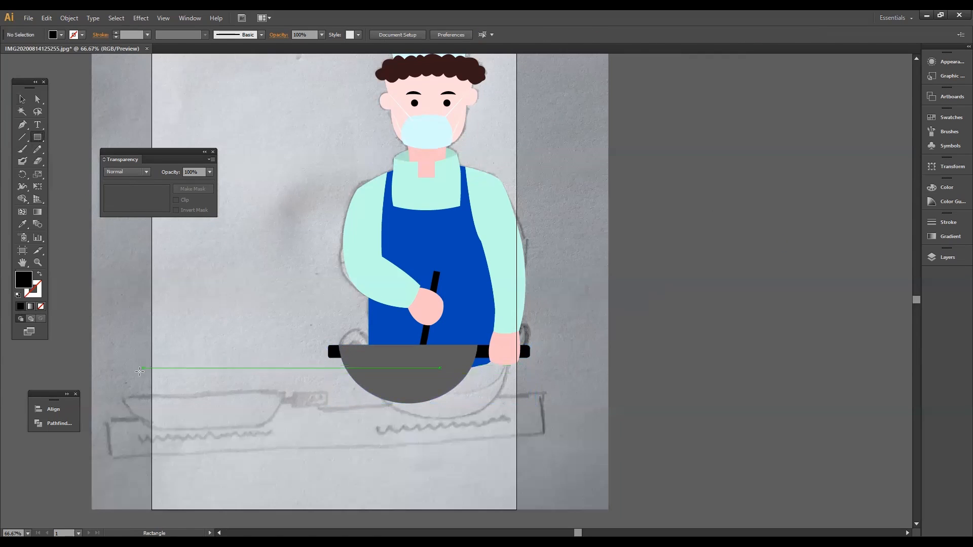
{"action": "left_click_drag", "start_coordinate": [152, 366], "coordinate": [544, 421]}
{"action": "left_click", "coordinate": [22, 99]}
{"action": "left_click_drag", "start_coordinate": [334, 385], "coordinate": [335, 381]}
- Bring the bowl, its handles, the utensil rod, the hands and the sleeves in front of the counter
{"action": "left_click_drag", "start_coordinate": [331, 336], "coordinate": [481, 355]}
{"action": "left_click", "coordinate": [504, 347], "text": "shift"}
{"action": "left_click", "coordinate": [505, 290], "text": "shift"}
{"action": "key", "text": "ctrl+shift+]"}
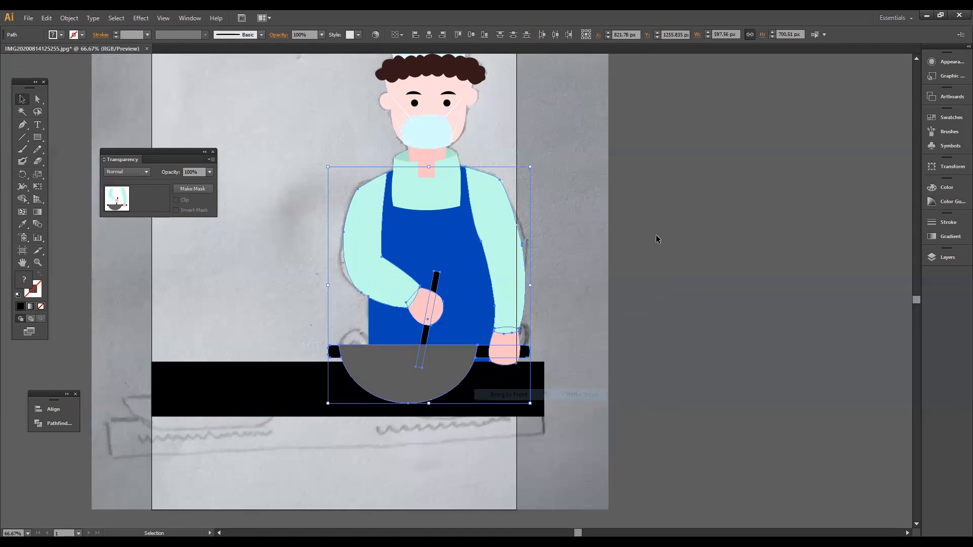
- Extend the counter rectangle downward and swap its fill and stroke to show only a black outline
{"action": "left_click", "coordinate": [305, 390]}
{"action": "left_click_drag", "start_coordinate": [348, 417], "coordinate": [347, 436]}
{"action": "key", "text": "shift+x"}
- Trace the sketched frying pan's body with the Pen tool and fill it with the bowl's dark grey
{"action": "key", "text": "p"}
{"action": "left_click", "coordinate": [124, 396]}
{"action": "left_click", "coordinate": [285, 393]}
{"action": "left_click", "coordinate": [259, 426]}
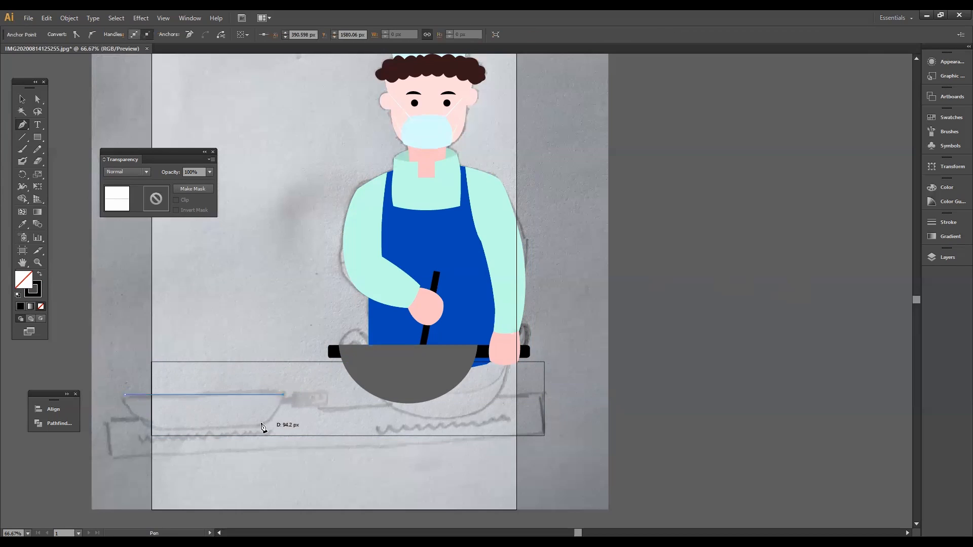
{"action": "left_click", "coordinate": [23, 224]}
{"action": "left_click", "coordinate": [408, 375]}
{"action": "key", "text": "v"}
{"action": "left_click", "coordinate": [71, 355]}
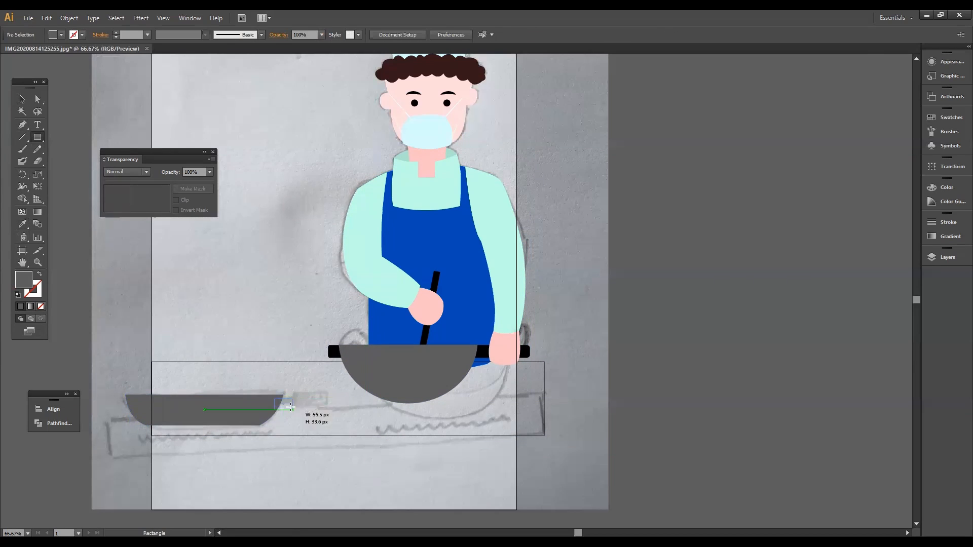
- Build the frying pan's handle from a short connector and a rounded grip, sampling the black of the bowl's handles
{"action": "left_click_drag", "start_coordinate": [37, 138], "coordinate": [51, 149]}
{"action": "left_click", "coordinate": [22, 99]}
{"action": "left_click_drag", "start_coordinate": [331, 406], "coordinate": [319, 401]}
{"action": "left_click", "coordinate": [22, 224]}
{"action": "left_click", "coordinate": [333, 352]}
{"action": "key", "text": "v"}
{"action": "left_click", "coordinate": [254, 413]}
{"action": "left_click", "coordinate": [285, 403]}
{"action": "left_click", "coordinate": [22, 224]}
{"action": "left_click", "coordinate": [310, 401]}
- Bring the frying pan's body in front of its handle and move the whole pan up above the sketched one
{"action": "right_click", "coordinate": [220, 417]}
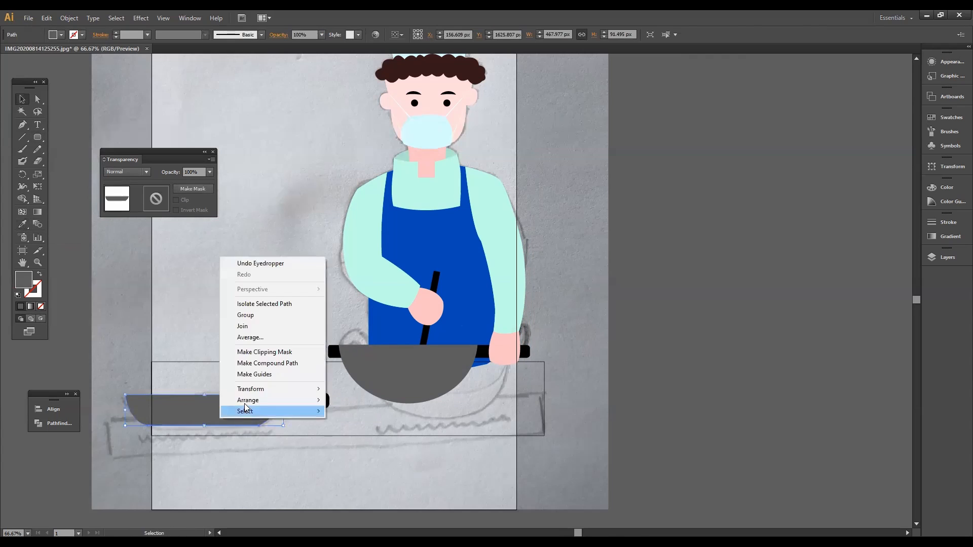
{"action": "left_click", "coordinate": [355, 401]}
{"action": "left_click", "coordinate": [287, 403], "text": "shift"}
{"action": "left_click", "coordinate": [310, 401], "text": "shift"}
{"action": "left_click_drag", "start_coordinate": [219, 417], "coordinate": [214, 396]}
{"action": "left_click", "coordinate": [632, 309]}
- Extend the counter outline to the sketch photo's left edge and adjust its bottom and top edges to make it shallower
{"action": "left_click", "coordinate": [544, 385]}
{"action": "left_click_drag", "start_coordinate": [151, 399], "coordinate": [91, 398]}
{"action": "mouse_move", "coordinate": [318, 436]}
{"action": "left_mouse_down"}
{"action": "mouse_move", "coordinate": [315, 449]}
{"action": "mouse_move", "coordinate": [314, 440]}
{"action": "left_mouse_up"}
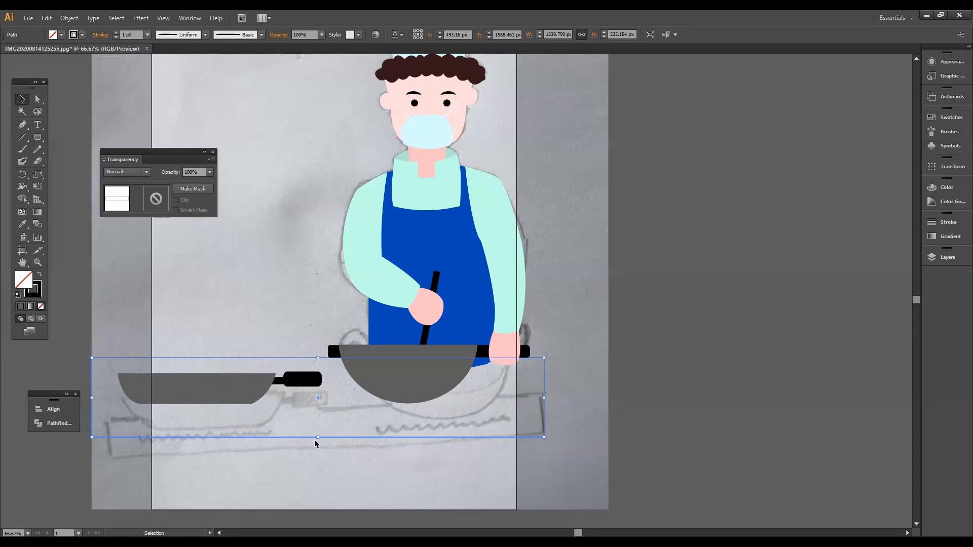
{"action": "left_click_drag", "start_coordinate": [318, 358], "coordinate": [317, 379]}
- Stretch the frying pan's body downward to make it deeper and lower its handle to match
{"action": "left_click_drag", "start_coordinate": [127, 365], "coordinate": [177, 440]}
{"action": "left_click_drag", "start_coordinate": [187, 436], "coordinate": [196, 405]}
{"action": "left_click", "coordinate": [187, 440]}
{"action": "left_click", "coordinate": [197, 381]}
{"action": "left_click", "coordinate": [563, 340]}
- Draw a small open peak below the frying pan with the Pen tool and swap its fill to a stroke
{"action": "left_click", "coordinate": [121, 412]}
{"action": "left_click", "coordinate": [129, 408]}
{"action": "left_click", "coordinate": [138, 412]}
{"action": "key", "text": "v"}
{"action": "scroll", "coordinate": [129, 413], "scroll_direction": "up", "scroll_amount": 2}
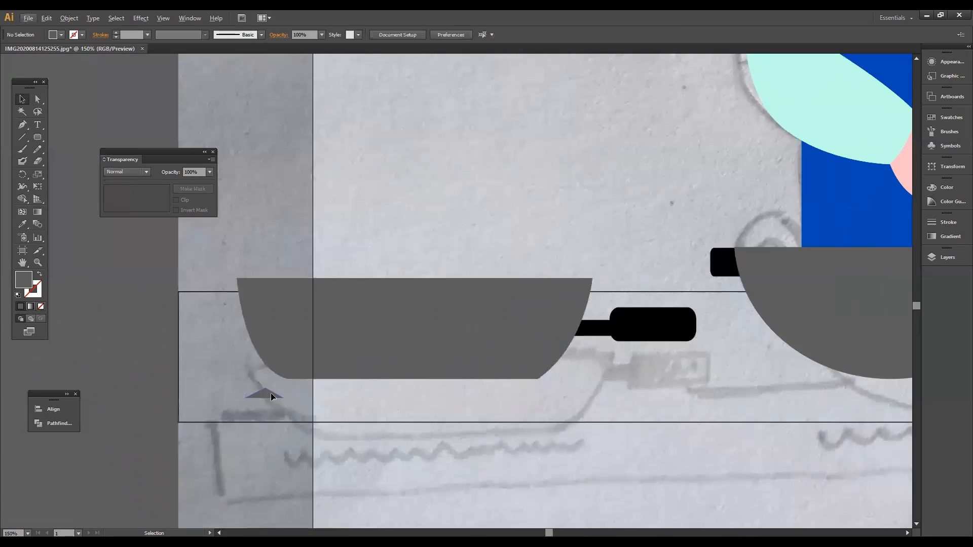
{"action": "left_click", "coordinate": [272, 397]}
{"action": "key", "text": "shift+x"}
- Repeat the peak along the frying pan's base as one joined zigzag line and copy it beneath the bowl
{"action": "left_click_drag", "start_coordinate": [274, 394], "coordinate": [314, 394]}
{"action": "key", "text": "ctrl+d"}
{"action": "key", "text": "ctrl+d"}
{"action": "key", "text": "ctrl+d"}
{"action": "key", "text": "ctrl+d"}
{"action": "key", "text": "ctrl+d"}
{"action": "key", "text": "ctrl+d"}
{"action": "left_click_drag", "start_coordinate": [608, 404], "coordinate": [243, 386]}
{"action": "key", "text": "ctrl+j"}
{"action": "scroll", "coordinate": [610, 471], "scroll_direction": "down", "scroll_amount": 2}
{"action": "left_click_drag", "start_coordinate": [585, 441], "coordinate": [810, 441]}
- Turn the counter rectangle's outline into a solid fill and colour it dark navy blue
{"action": "left_click", "coordinate": [418, 405]}
{"action": "key", "text": "shift+x"}
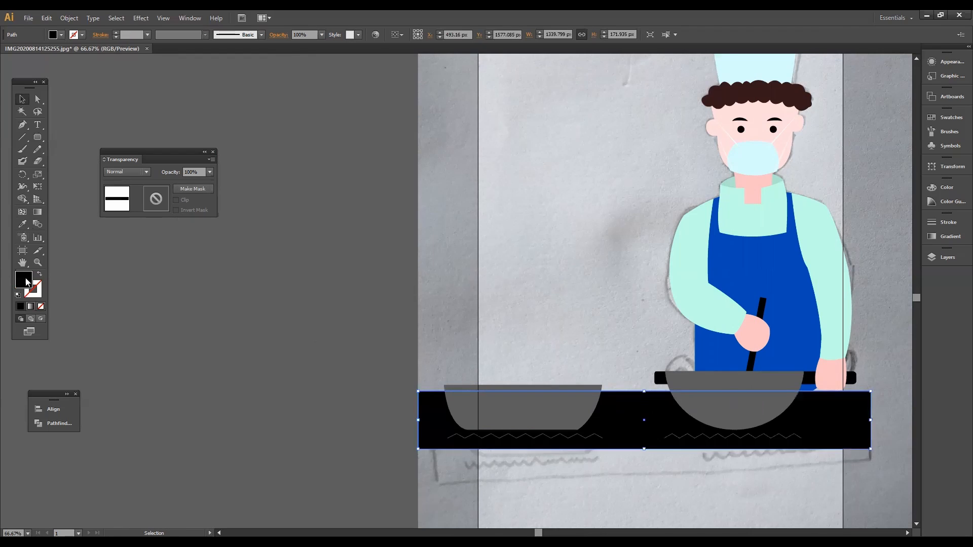
{"action": "double_click", "coordinate": [24, 279]}
{"action": "left_click", "coordinate": [449, 174]}
{"action": "key", "text": "Return"}
{"action": "double_click", "coordinate": [23, 280]}
{"action": "left_click", "coordinate": [576, 181]}
{"action": "key", "text": "Return"}
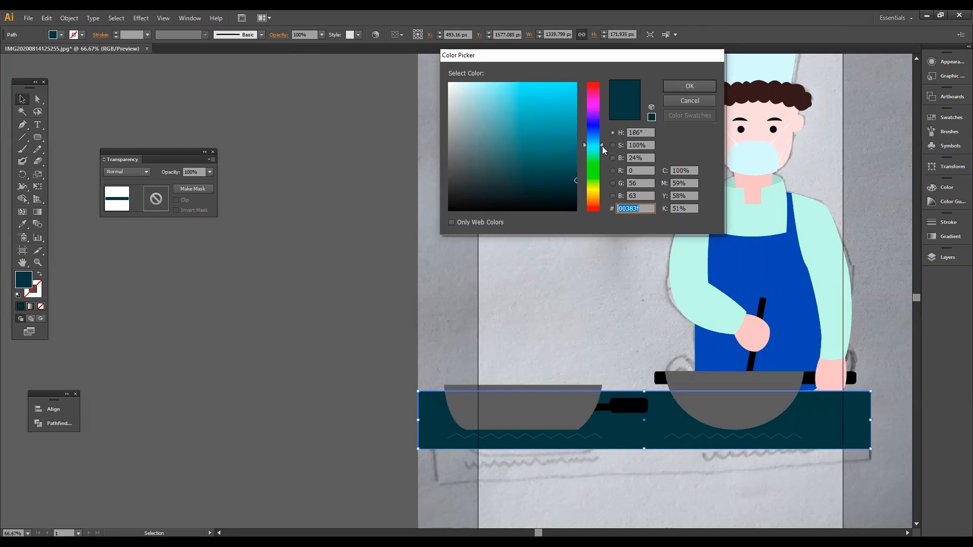
{"action": "left_click_drag", "start_coordinate": [602, 146], "coordinate": [602, 130]}
{"action": "key", "text": "Return"}
- Recolour the frying pan's handle a very dark grey derived from the pan's colour and raise it toward the rim
{"action": "left_click", "coordinate": [628, 405]}
{"action": "key", "text": "i"}
{"action": "left_click", "coordinate": [577, 408]}
{"action": "double_click", "coordinate": [24, 280]}
{"action": "key", "text": "Return"}
{"action": "left_click_drag", "start_coordinate": [631, 407], "coordinate": [631, 394]}
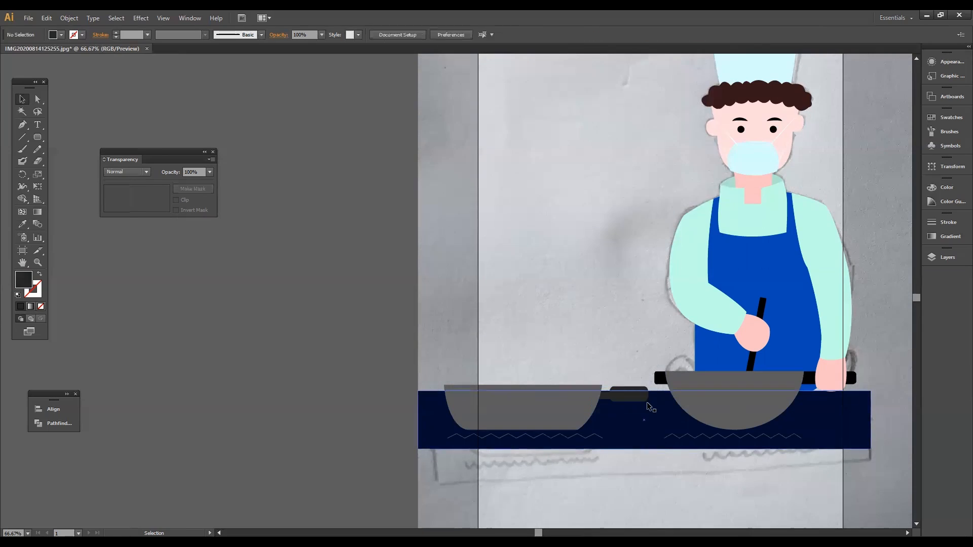
{"action": "left_click", "coordinate": [648, 404]}
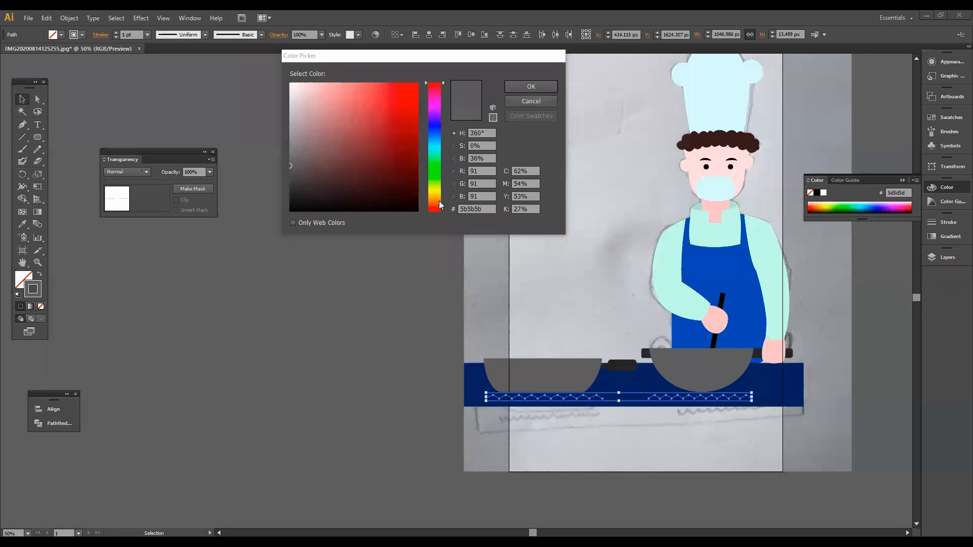
- Colour both zigzag flame lines orange-red (f74000) and set their stroke weight to 9 pt
{"action": "left_click", "coordinate": [419, 85]}
{"action": "left_click_drag", "start_coordinate": [443, 212], "coordinate": [444, 211]}
{"action": "key", "text": "Return"}
{"action": "left_click", "coordinate": [117, 37]}
{"action": "double_click", "coordinate": [33, 289]}
{"action": "left_click", "coordinate": [434, 206]}
{"action": "key", "text": "Return"}
{"action": "left_click", "coordinate": [544, 397]}
{"action": "left_click", "coordinate": [699, 397], "text": "shift"}
{"action": "left_click", "coordinate": [100, 35]}
{"action": "left_click", "coordinate": [54, 60]}
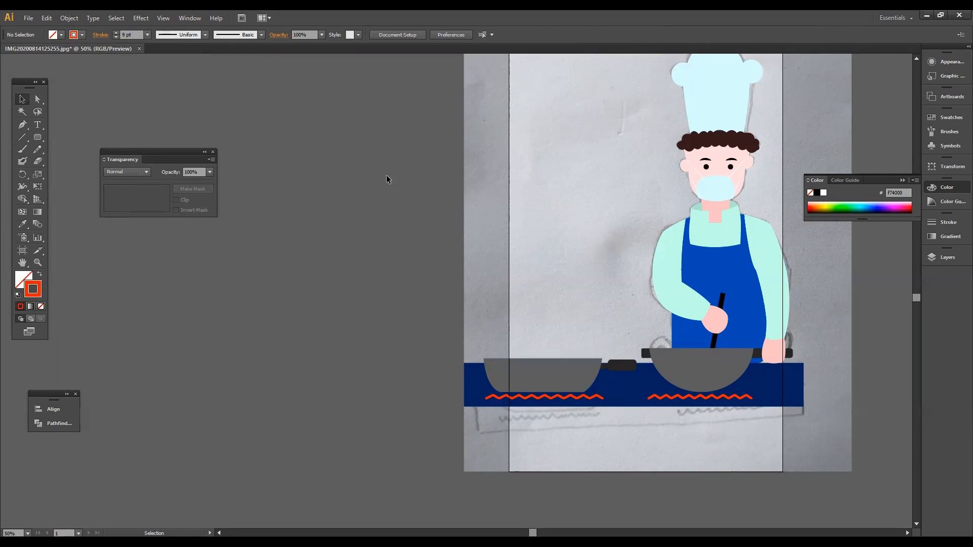
- Place the sketch photo beside the artboard and scale the whole chef illustration to fit within the artboard
{"action": "key", "text": "ctrl+minus"}
{"action": "scroll", "coordinate": [545, 217], "scroll_direction": "up", "scroll_amount": 1}
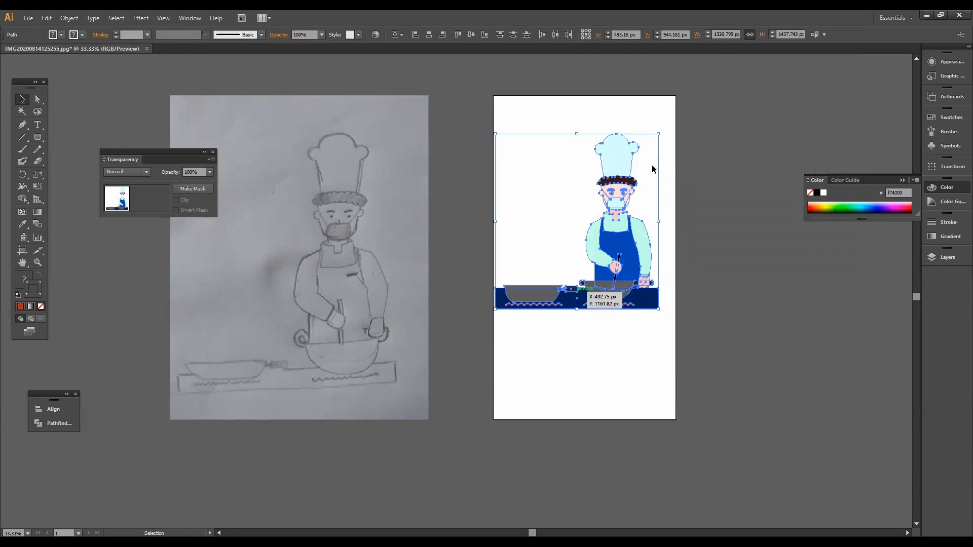
{"action": "left_click", "coordinate": [28, 18]}
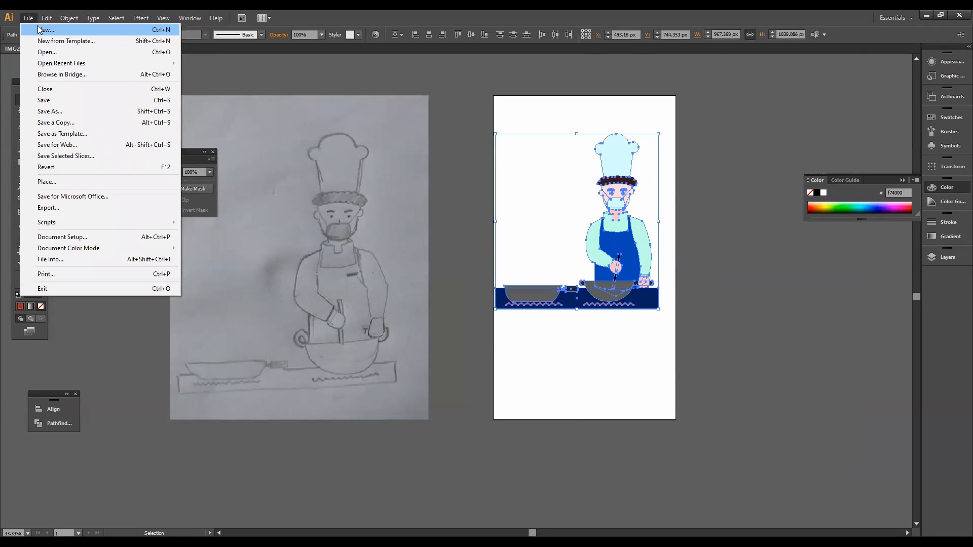
{"action": "left_click", "coordinate": [41, 30]}
{"action": "key", "text": "Escape"}
- Move the whole chef illustration down into the lower part of the artboard
{"action": "left_click_drag", "start_coordinate": [626, 235], "coordinate": [633, 290]}
{"action": "left_click", "coordinate": [688, 207]}
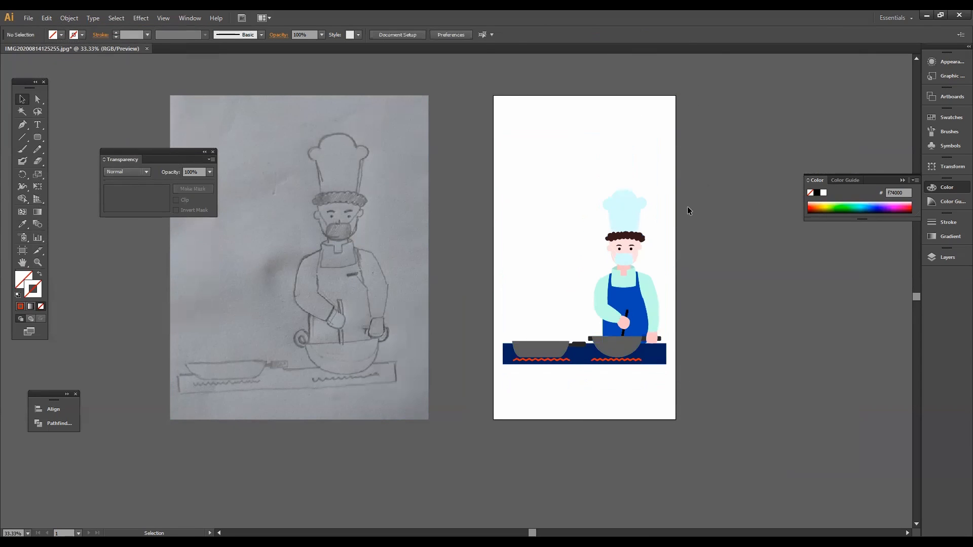
- Draw a background rectangle about 1080 by 1530 px from the artboard's top edge down to the counter
{"action": "key", "text": "m"}
{"action": "left_click_drag", "start_coordinate": [493, 95], "coordinate": [675, 353]}
{"action": "key", "text": "ctrl+F9"}
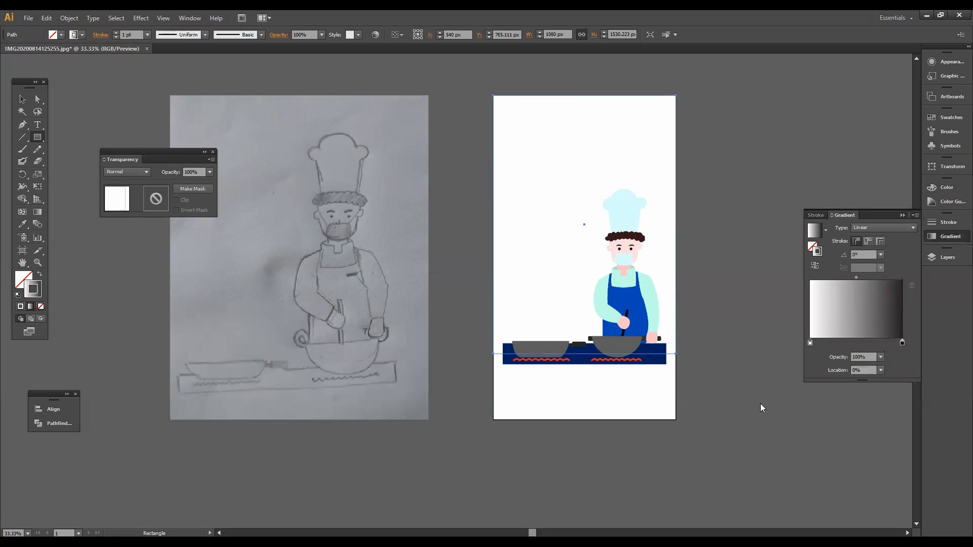
- Define a linear gradient from turquoise to white and apply it as the background rectangle's fill
{"action": "double_click", "coordinate": [810, 342]}
{"action": "left_click", "coordinate": [825, 343]}
{"action": "left_click_drag", "start_coordinate": [825, 343], "coordinate": [810, 343]}
{"action": "double_click", "coordinate": [810, 343]}
{"action": "left_click_drag", "start_coordinate": [860, 381], "coordinate": [816, 382]}
{"action": "left_click_drag", "start_coordinate": [860, 415], "coordinate": [852, 415]}
{"action": "double_click", "coordinate": [902, 342]}
{"action": "left_click_drag", "start_coordinate": [865, 383], "coordinate": [817, 382]}
{"action": "key", "text": "Escape"}
{"action": "left_click", "coordinate": [39, 274]}
- Run the background gradient vertically from turquoise at the bottom to white at the top and send the rectangle to the back
{"action": "left_click", "coordinate": [37, 212]}
{"action": "left_click_drag", "start_coordinate": [585, 353], "coordinate": [584, 96]}
{"action": "key", "text": "v"}
{"action": "right_click", "coordinate": [583, 213]}
{"action": "left_click", "coordinate": [669, 338]}
- Refine the background gradient by moving its midpoint toward the turquoise stop, lowering its span and adjusting the turquoise
{"action": "left_click_drag", "start_coordinate": [856, 277], "coordinate": [845, 277]}
{"action": "left_click", "coordinate": [37, 212]}
{"action": "mouse_move", "coordinate": [585, 271]}
{"action": "left_mouse_down"}
{"action": "mouse_move", "coordinate": [584, 343]}
{"action": "mouse_move", "coordinate": [584, 331]}
{"action": "left_mouse_up"}
{"action": "double_click", "coordinate": [811, 343]}
{"action": "left_click_drag", "start_coordinate": [816, 381], "coordinate": [823, 384]}
{"action": "key", "text": "v"}
{"action": "left_click", "coordinate": [713, 140]}
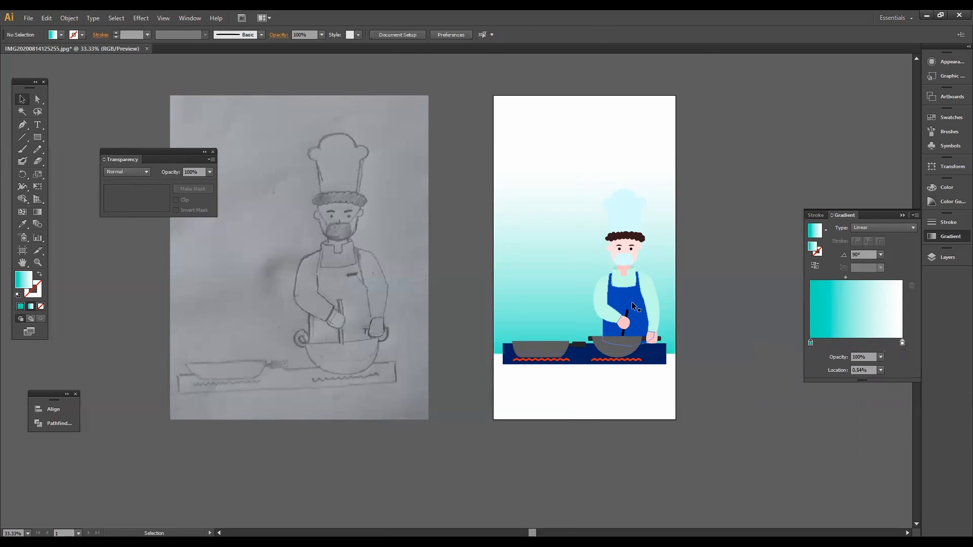
- Start a wavy steam curve with the Pen tool from the bowl's left rim upward, using a turquoise stroke and no fill
{"action": "scroll", "coordinate": [621, 343], "scroll_direction": "up", "scroll_amount": 1}
{"action": "key", "text": "p"}
{"action": "left_click", "coordinate": [575, 333]}
{"action": "left_click_drag", "start_coordinate": [566, 257], "coordinate": [580, 197]}
{"action": "left_click", "coordinate": [567, 257]}
{"action": "key", "text": "comma"}
{"action": "left_click", "coordinate": [39, 273]}
{"action": "left_click", "coordinate": [37, 289]}
{"action": "left_click_drag", "start_coordinate": [539, 131], "coordinate": [493, 72]}
{"action": "left_click", "coordinate": [539, 131]}
- Continue the steam curve up and to the left beyond the upper area of the artboard
{"action": "scroll", "coordinate": [538, 130], "scroll_direction": "up", "scroll_amount": 3}
{"action": "left_click_drag", "start_coordinate": [430, 92], "coordinate": [398, 165]}
{"action": "key", "text": "ctrl+z"}
{"action": "scroll", "coordinate": [539, 284], "scroll_direction": "down", "scroll_amount": 3}
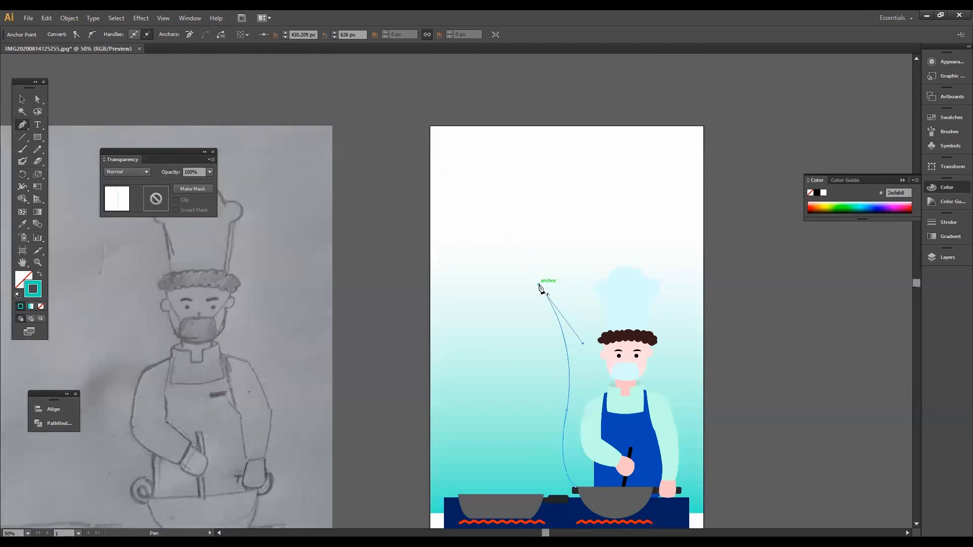
{"action": "left_click_drag", "start_coordinate": [409, 204], "coordinate": [409, 204]}
{"action": "key", "text": "ctrl+z"}
{"action": "left_click", "coordinate": [508, 201]}
{"action": "left_click_drag", "start_coordinate": [508, 201], "coordinate": [452, 100]}
{"action": "left_click", "coordinate": [483, 126]}
- Move the steam curve to the frying pan's left rim and continue its path straight across to the right rim
{"action": "key", "text": "v"}
{"action": "left_click_drag", "start_coordinate": [553, 313], "coordinate": [434, 320]}
{"action": "left_click_drag", "start_coordinate": [454, 491], "coordinate": [456, 493]}
{"action": "key", "text": "p"}
{"action": "scroll", "coordinate": [471, 494], "scroll_direction": "up", "scroll_amount": 2}
{"action": "left_click", "coordinate": [436, 425]}
{"action": "left_click", "coordinate": [608, 424]}
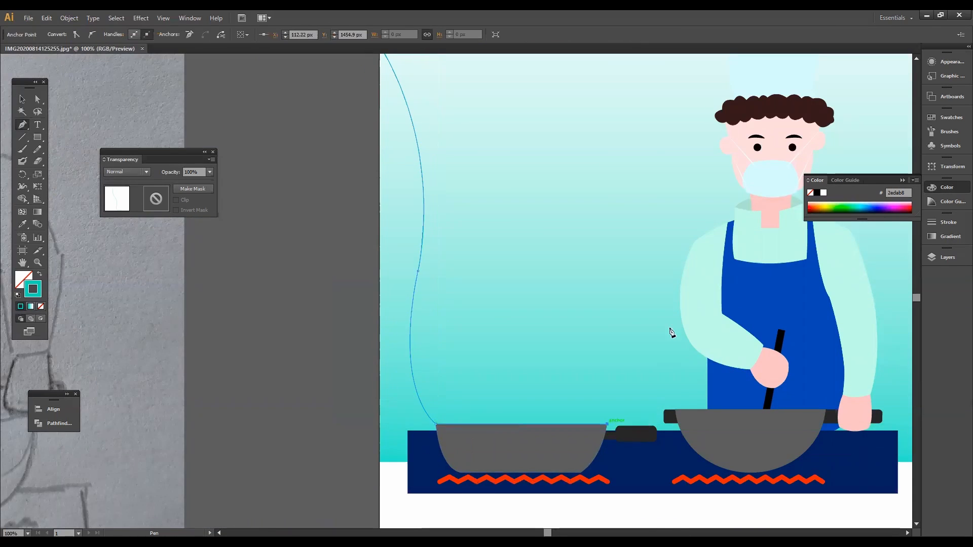
- Draw the steam's second wavy edge from the pan's right rim to the artboard's top-left corner and close the outline
{"action": "scroll", "coordinate": [653, 354], "scroll_direction": "down", "scroll_amount": 1}
{"action": "scroll", "coordinate": [628, 446], "scroll_direction": "up", "scroll_amount": 1}
{"action": "left_click_drag", "start_coordinate": [619, 349], "coordinate": [640, 299]}
{"action": "left_click", "coordinate": [619, 349]}
{"action": "scroll", "coordinate": [588, 163], "scroll_direction": "up", "scroll_amount": 6}
{"action": "scroll", "coordinate": [588, 163], "scroll_direction": "down", "scroll_amount": 5}
{"action": "left_click_drag", "start_coordinate": [584, 164], "coordinate": [519, 96]}
{"action": "left_click_drag", "start_coordinate": [647, 238], "coordinate": [676, 246]}
{"action": "left_click", "coordinate": [583, 164]}
{"action": "scroll", "coordinate": [583, 165], "scroll_direction": "up", "scroll_amount": 5}
{"action": "left_click_drag", "start_coordinate": [470, 116], "coordinate": [463, 157]}
{"action": "left_click", "coordinate": [386, 270]}
{"action": "scroll", "coordinate": [385, 270], "scroll_direction": "down", "scroll_amount": 2}
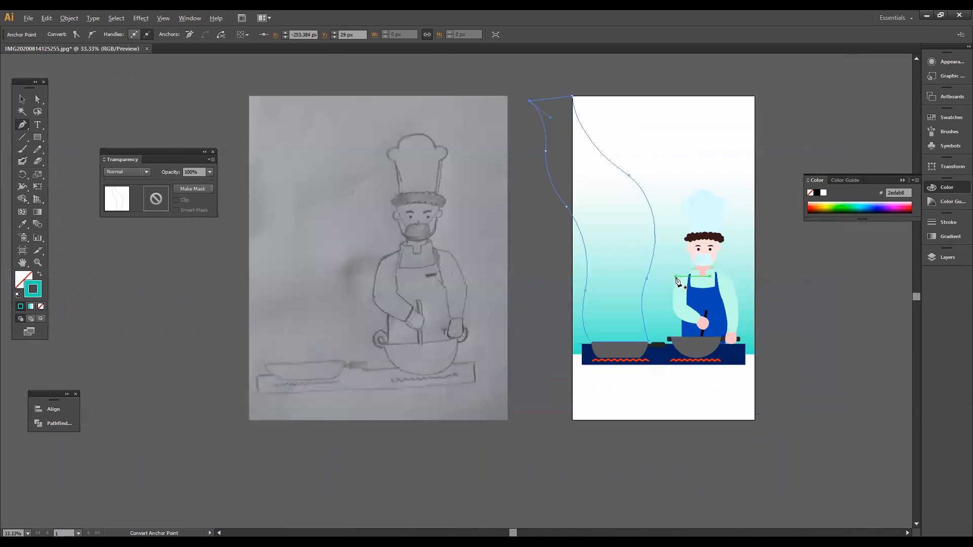
- Swap the steam shape's stroke to a fill and colour it white
{"action": "key", "text": "shift+x"}
{"action": "double_click", "coordinate": [23, 279]}
{"action": "left_click", "coordinate": [292, 83]}
{"action": "left_click", "coordinate": [528, 86]}
- Trim the steam beyond the artboard's left edge using a rectangle over the overhang and the Shape Builder tool
{"action": "key", "text": "m"}
{"action": "left_click_drag", "start_coordinate": [509, 113], "coordinate": [573, 274]}
{"action": "left_click", "coordinate": [588, 263], "text": "ctrl+shift"}
{"action": "key", "text": "shift+m"}
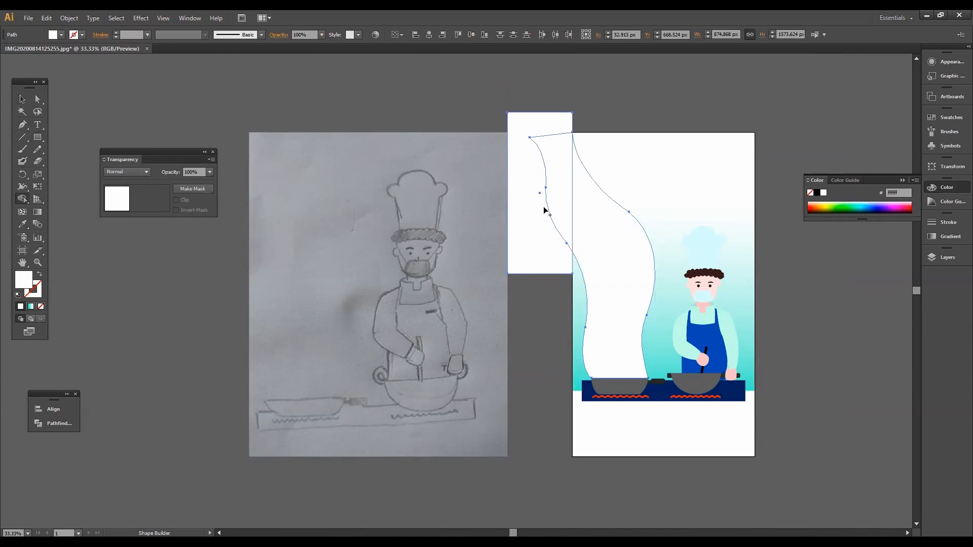
{"action": "left_click_drag", "start_coordinate": [544, 210], "coordinate": [562, 203]}
{"action": "key", "text": "v"}
{"action": "left_click", "coordinate": [811, 299]}
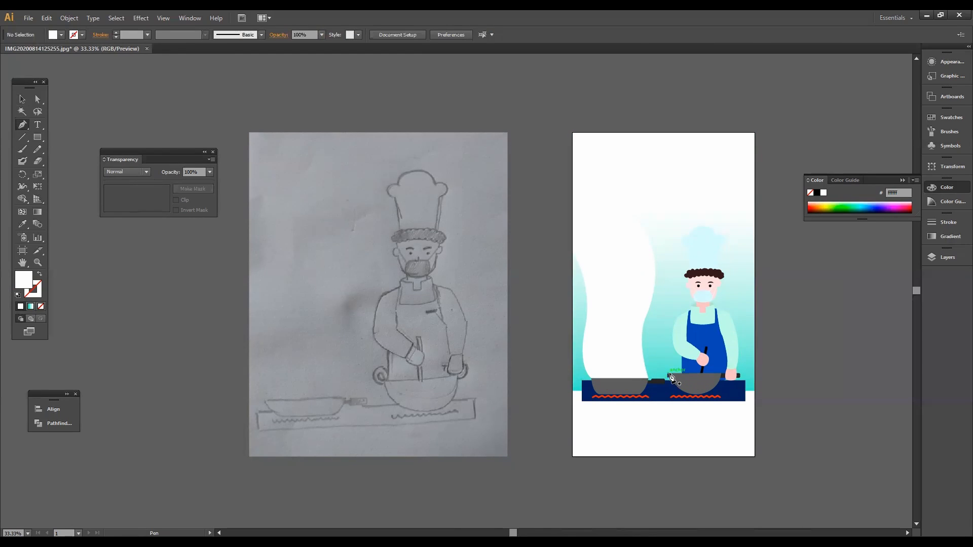
- Start a white steam outline at the wok's left rim and curve it across the chef up to the artboard's top-right corner
{"action": "left_click", "coordinate": [671, 374]}
{"action": "left_click_drag", "start_coordinate": [724, 304], "coordinate": [764, 281]}
{"action": "left_click", "coordinate": [725, 304]}
{"action": "left_click_drag", "start_coordinate": [739, 232], "coordinate": [728, 162]}
{"action": "left_click", "coordinate": [738, 232]}
{"action": "left_click_drag", "start_coordinate": [755, 132], "coordinate": [787, 116]}
- Continue the steam outline straight down the artboard's right edge and curve it back to the wok's rim
{"action": "left_click", "coordinate": [755, 354]}
{"action": "key", "text": "ctrl+z"}
{"action": "left_click", "coordinate": [755, 132]}
{"action": "left_click", "coordinate": [755, 354]}
{"action": "left_click_drag", "start_coordinate": [721, 374], "coordinate": [712, 396]}
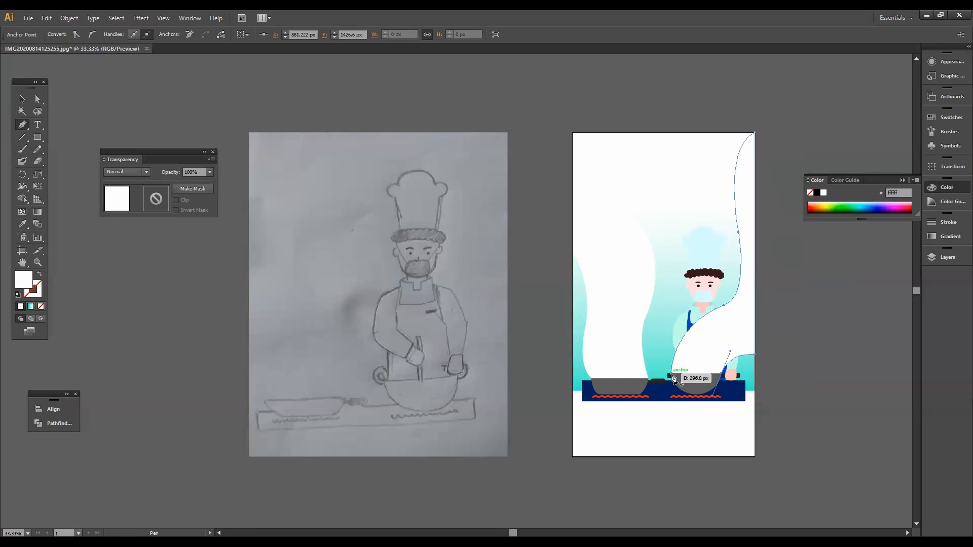
- Select both steam shapes and make them translucent at 40% opacity with Normal blending
{"action": "left_click", "coordinate": [20, 101]}
{"action": "left_click", "coordinate": [615, 304], "text": "shift"}
{"action": "left_click_drag", "start_coordinate": [157, 152], "coordinate": [486, 98]}
{"action": "left_click", "coordinate": [474, 119]}
{"action": "left_click", "coordinate": [462, 130]}
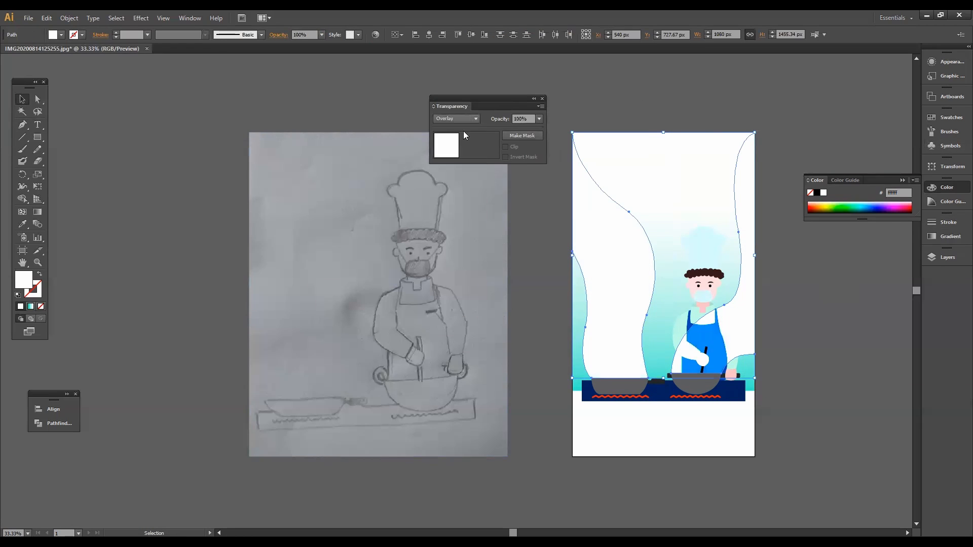
{"action": "left_click", "coordinate": [539, 119]}
{"action": "left_click", "coordinate": [548, 175]}
{"action": "left_click", "coordinate": [626, 107]}
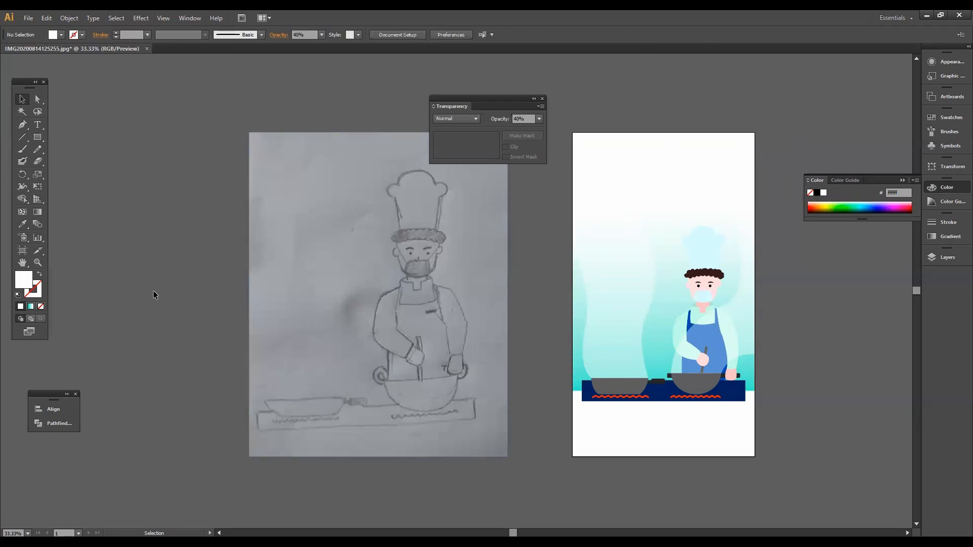
- Recolour the chef's hat light blue (#b4d7ff), sampling the apron's blue and choosing a paler tint of it
{"action": "left_click", "coordinate": [704, 249]}
{"action": "double_click", "coordinate": [24, 280]}
{"action": "left_click", "coordinate": [342, 84]}
{"action": "left_click", "coordinate": [530, 86]}
{"action": "left_click", "coordinate": [22, 224]}
{"action": "left_click", "coordinate": [689, 317]}
{"action": "left_click", "coordinate": [21, 99]}
{"action": "double_click", "coordinate": [24, 280]}
{"action": "left_click", "coordinate": [327, 83]}
{"action": "left_click", "coordinate": [531, 86]}
- Move the transparency settings off the sketch and create a new RGB document 1080 px wide and 1200 px high
{"action": "left_click_drag", "start_coordinate": [487, 99], "coordinate": [129, 234]}
{"action": "key", "text": "ctrl+n"}
{"action": "left_click", "coordinate": [459, 237]}
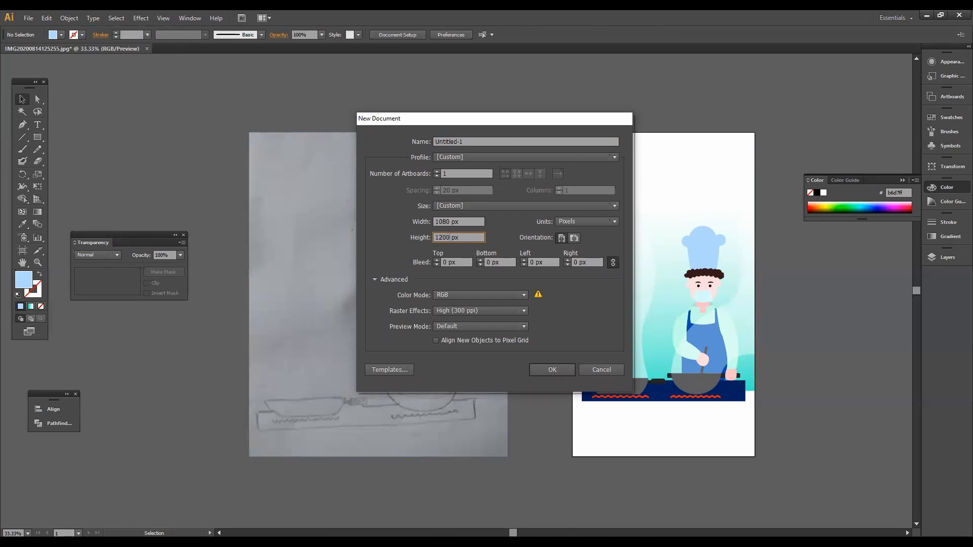
{"action": "left_click", "coordinate": [551, 370]}
- Return to the chef illustration document and select the whole illustration on its artboard
{"action": "left_click", "coordinate": [72, 48]}
{"action": "left_click_drag", "start_coordinate": [782, 118], "coordinate": [607, 475]}
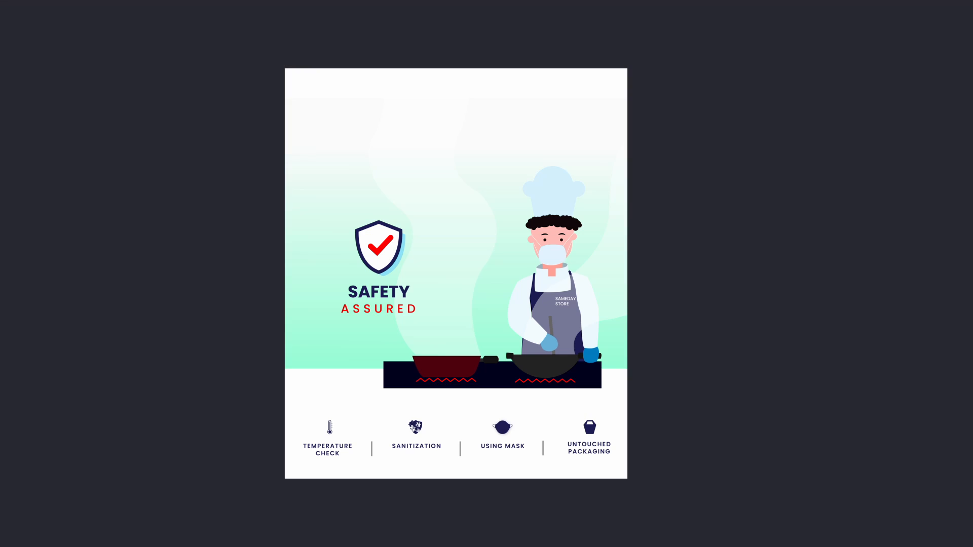